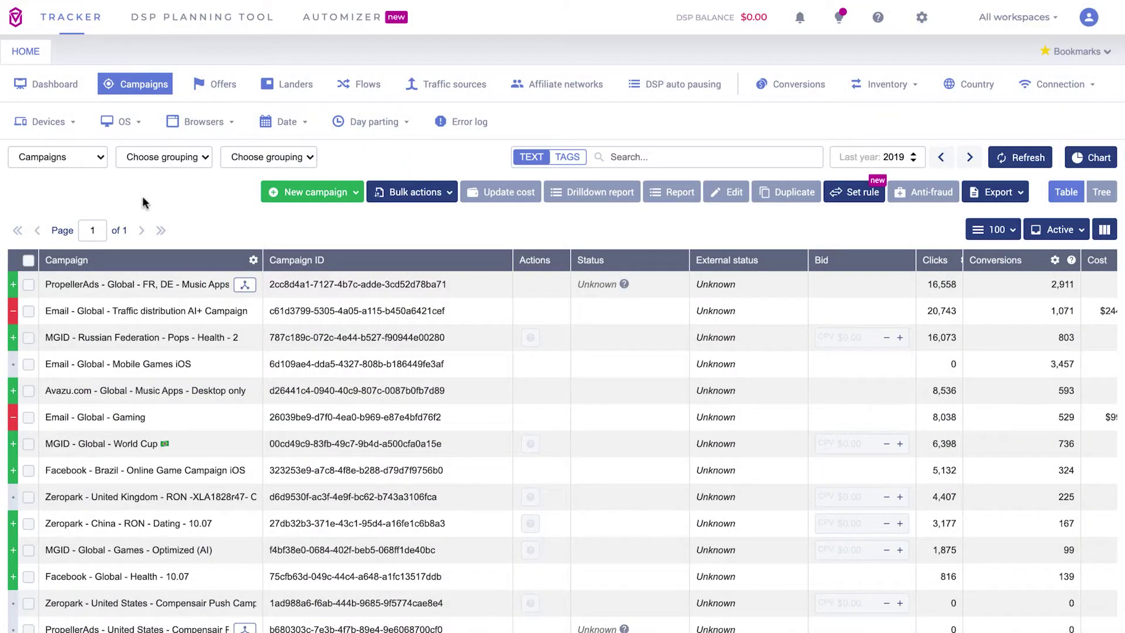
# Step: Start a new campaign and choose the DSP option from the New campaign dropdown
pyautogui.click(354, 193)
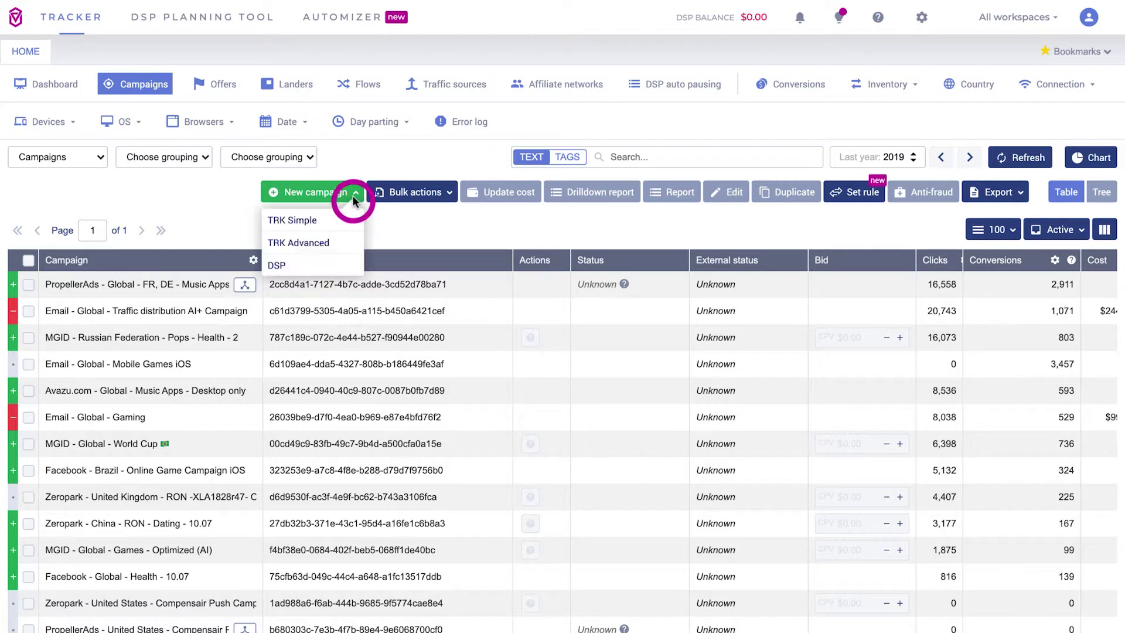
pyautogui.click(357, 267)
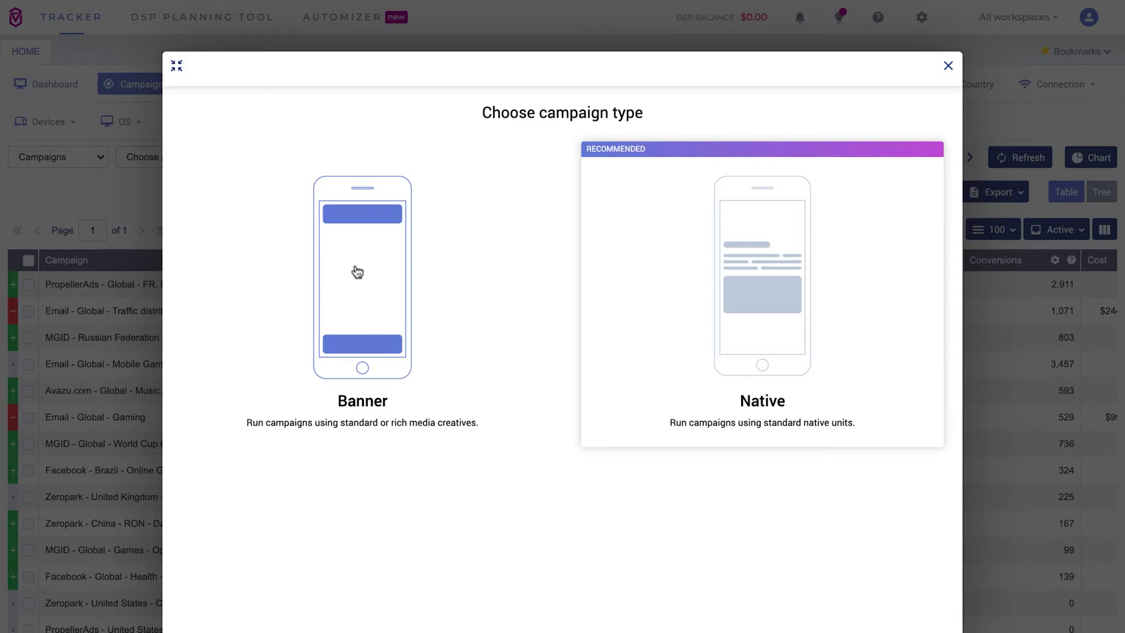
# Step: Choose the Native campaign type and set the campaign status to Active
pyautogui.click(795, 333)
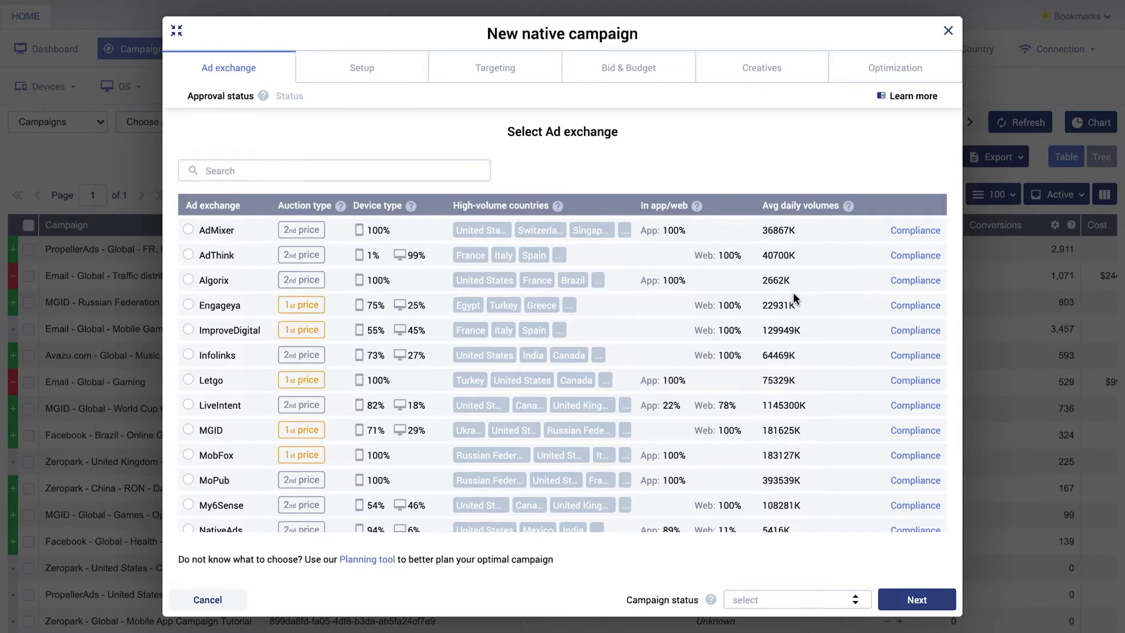
pyautogui.moveTo(264, 99)
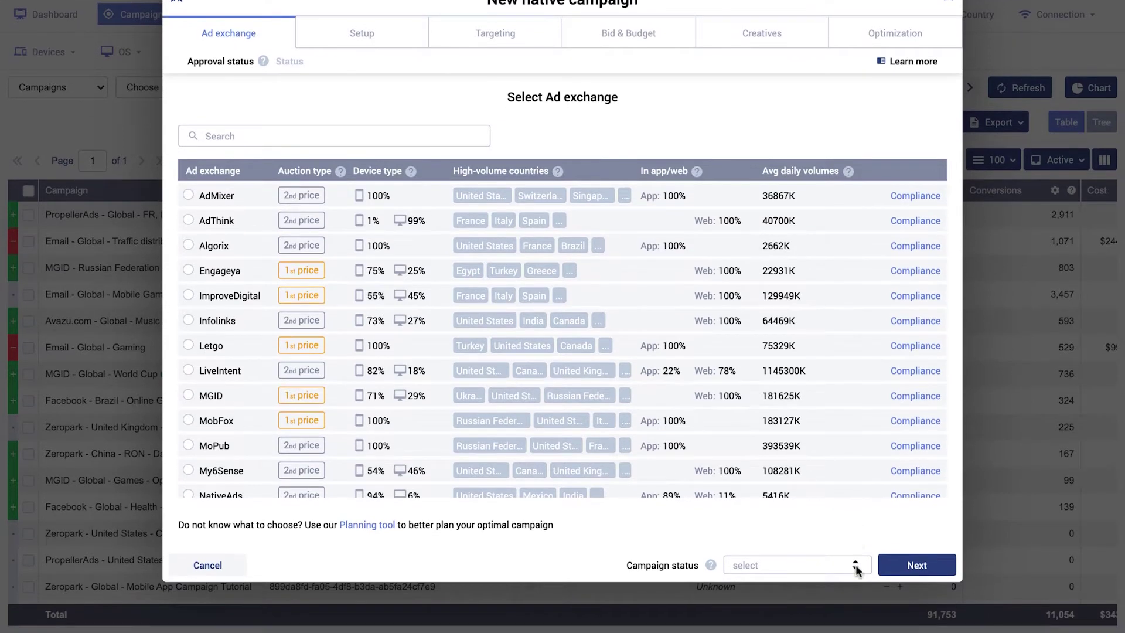
pyautogui.click(856, 566)
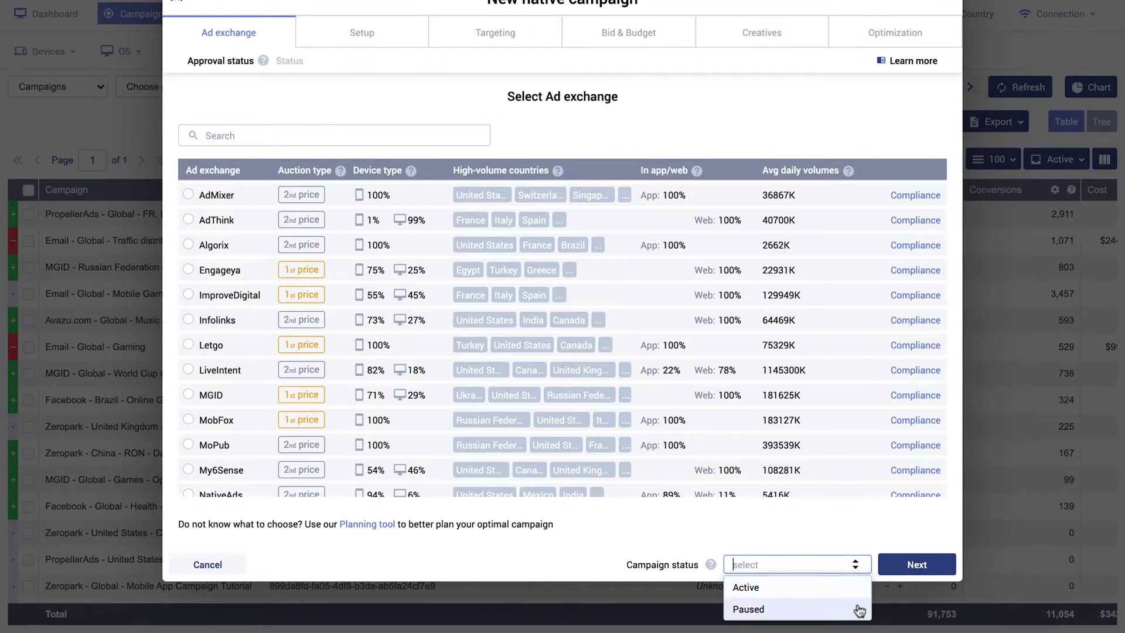
pyautogui.click(861, 589)
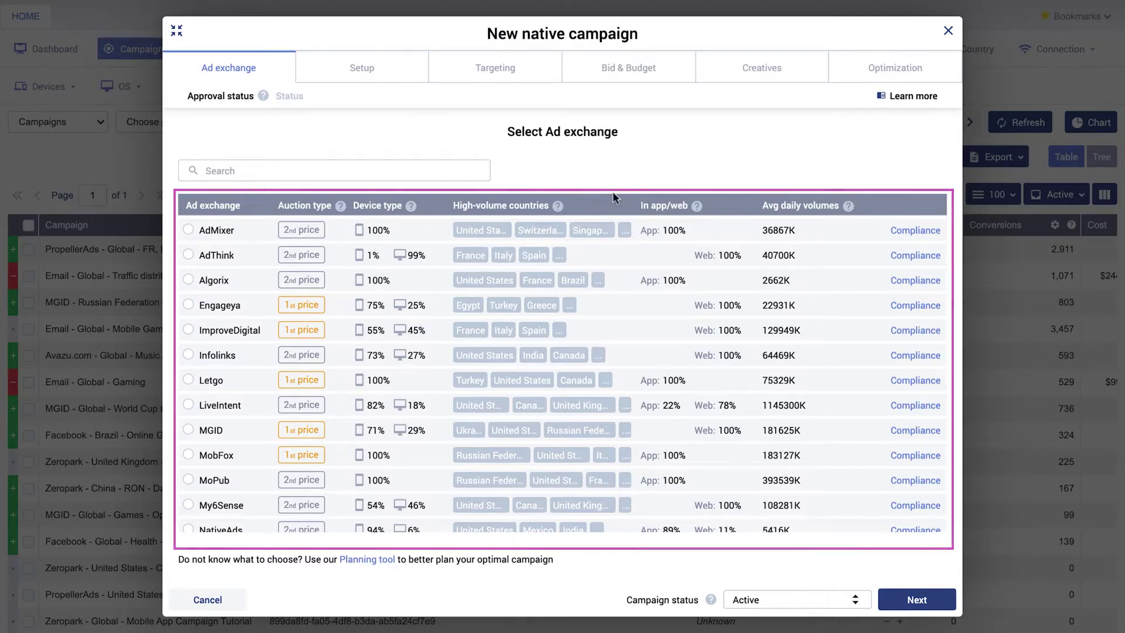
pyautogui.moveTo(560, 209)
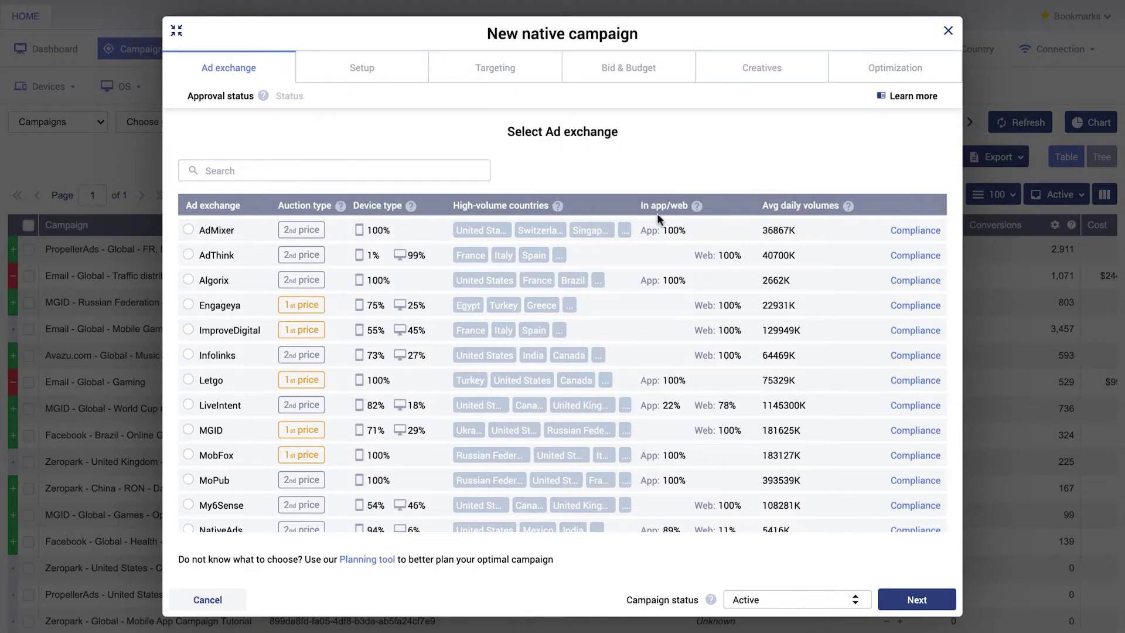
pyautogui.moveTo(699, 211)
# Step: Find Outbrain by searching 'outb' and select it, then clear the search and check exchange volumes
pyautogui.click(445, 168)
pyautogui.write('outb')
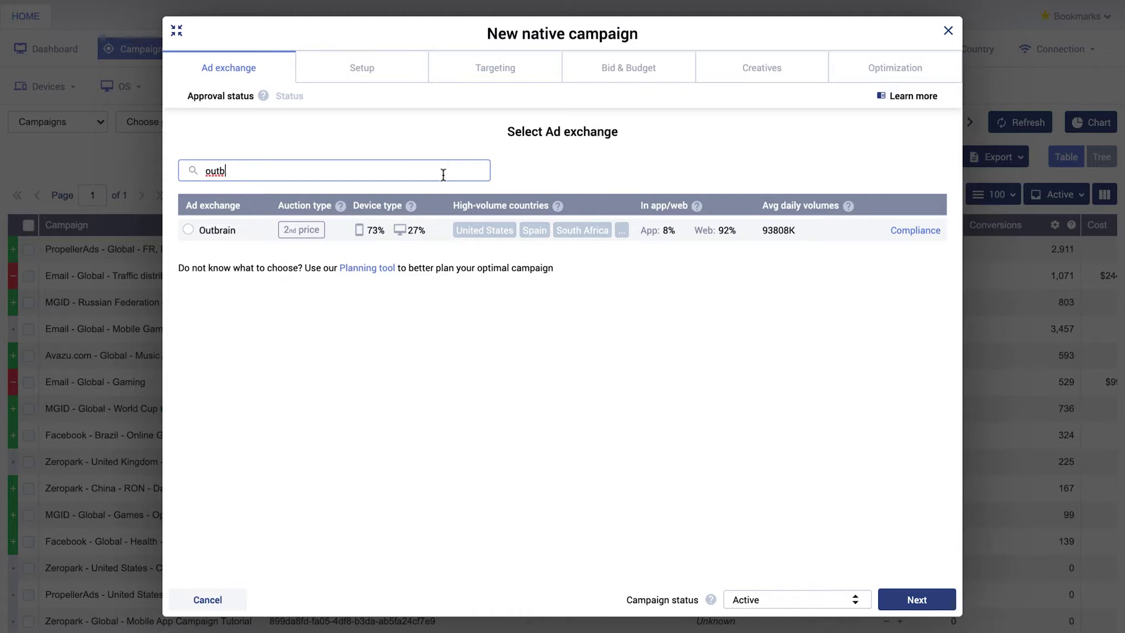
pyautogui.click(188, 231)
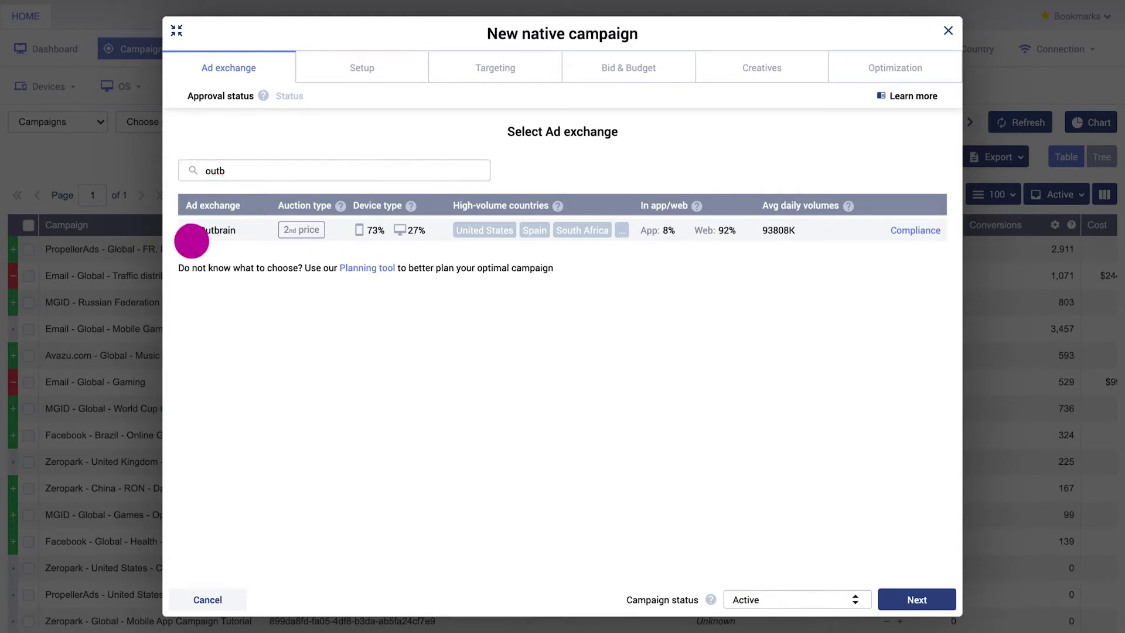
pyautogui.doubleClick(316, 170)
pyautogui.press('BackSpace')
pyautogui.click(512, 177)
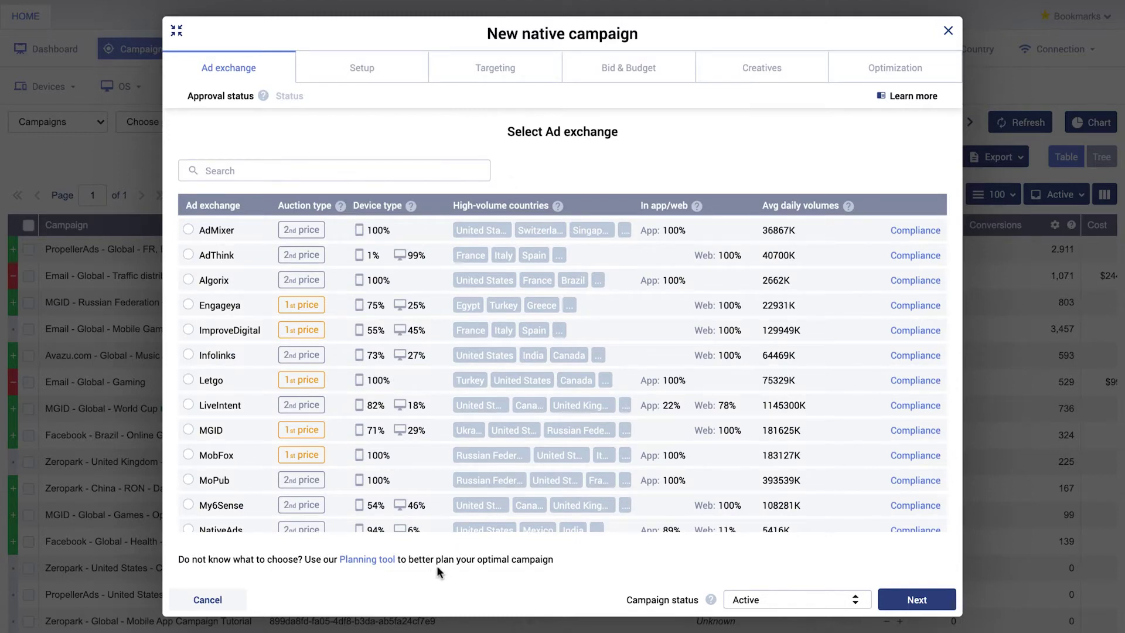
pyautogui.click(375, 561)
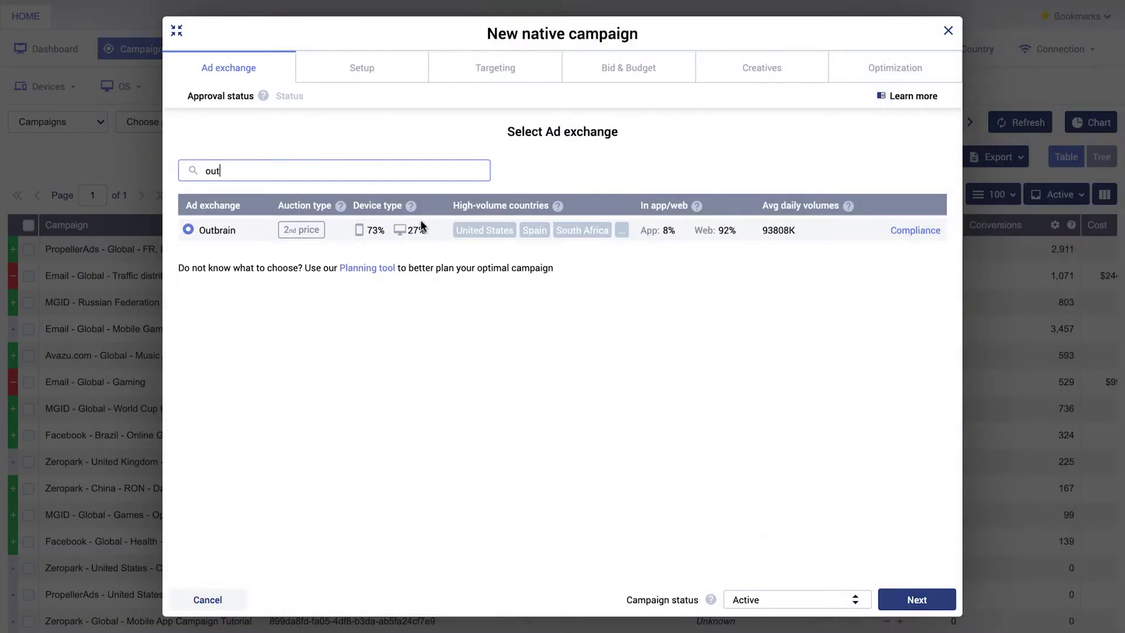
# Step: On Setup, name the campaign 'Example Campaign', add the tag 'outbrain', and pick workspace Initial
pyautogui.click(944, 603)
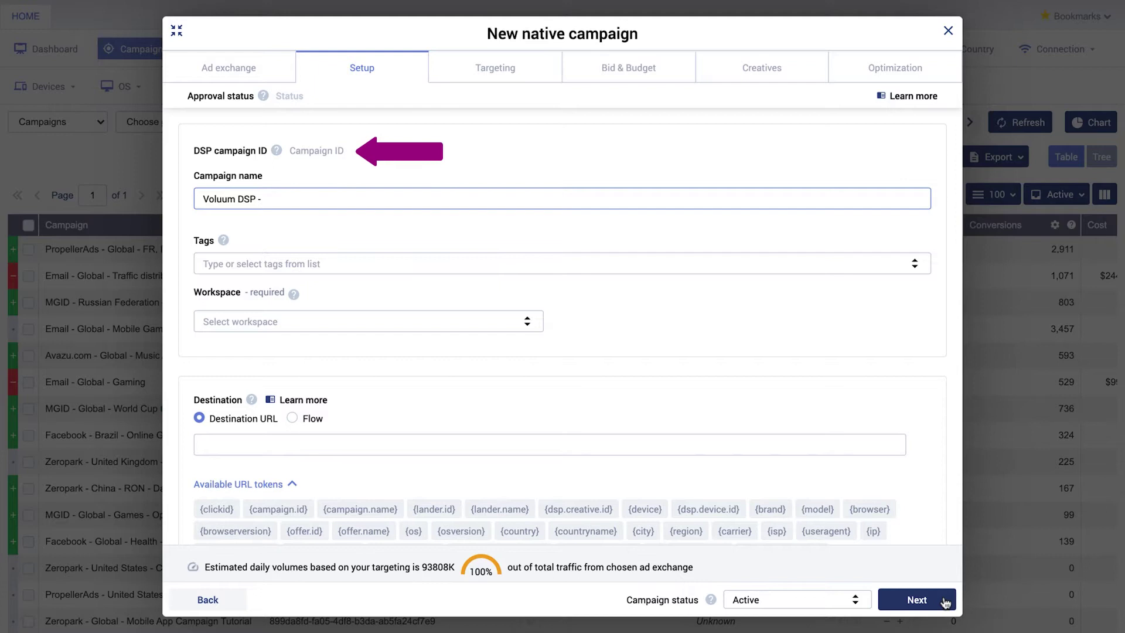
pyautogui.write('E')
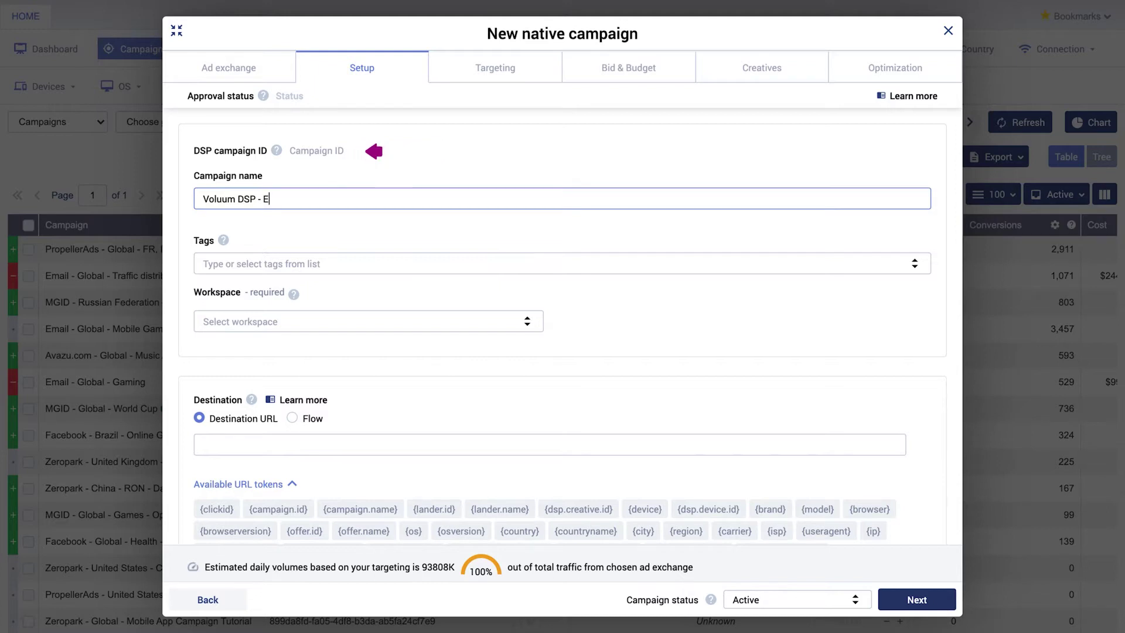
pyautogui.write('xample Campaign')
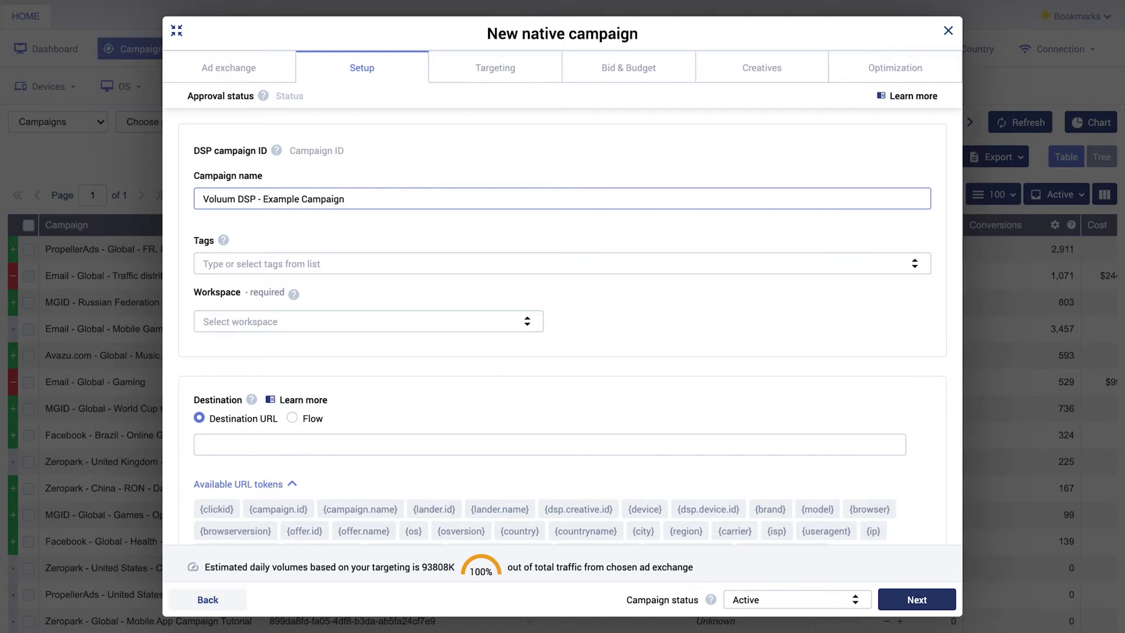
pyautogui.click(587, 263)
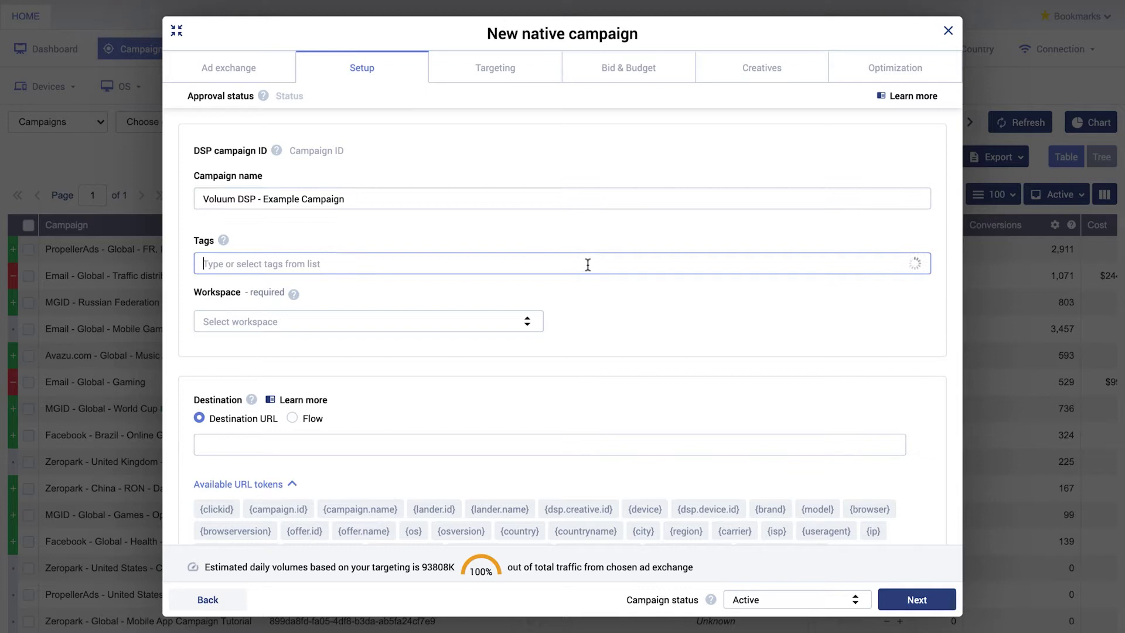
pyautogui.write('outbrain')
pyautogui.press('Return')
pyautogui.click(626, 236)
pyautogui.click(529, 321)
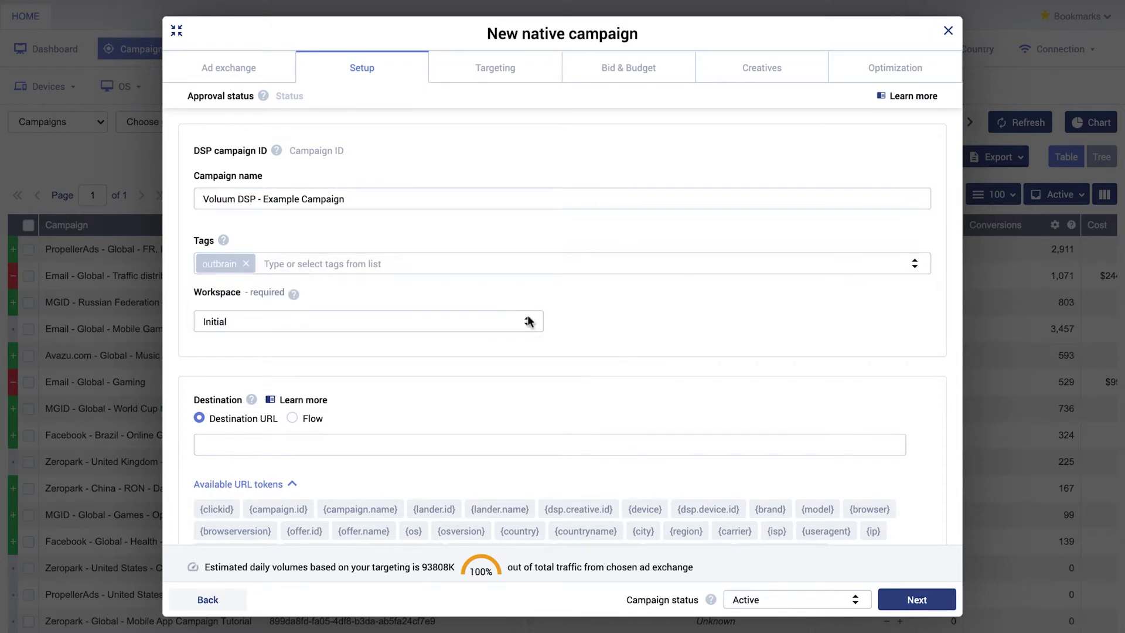
pyautogui.scroll(-4, 617, 404)
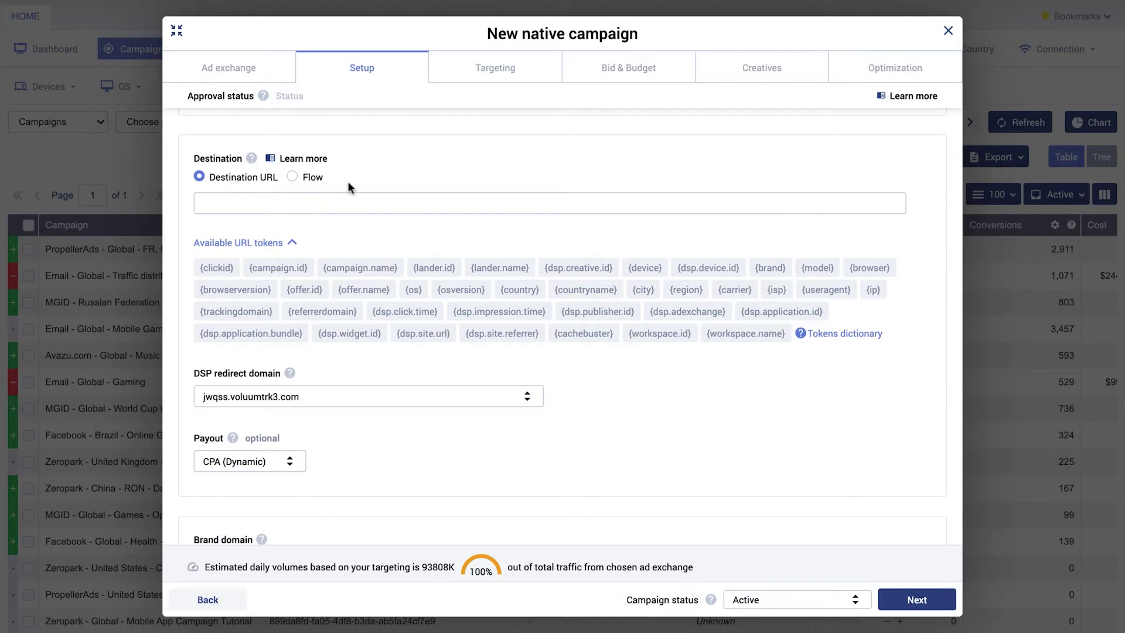
pyautogui.click(294, 178)
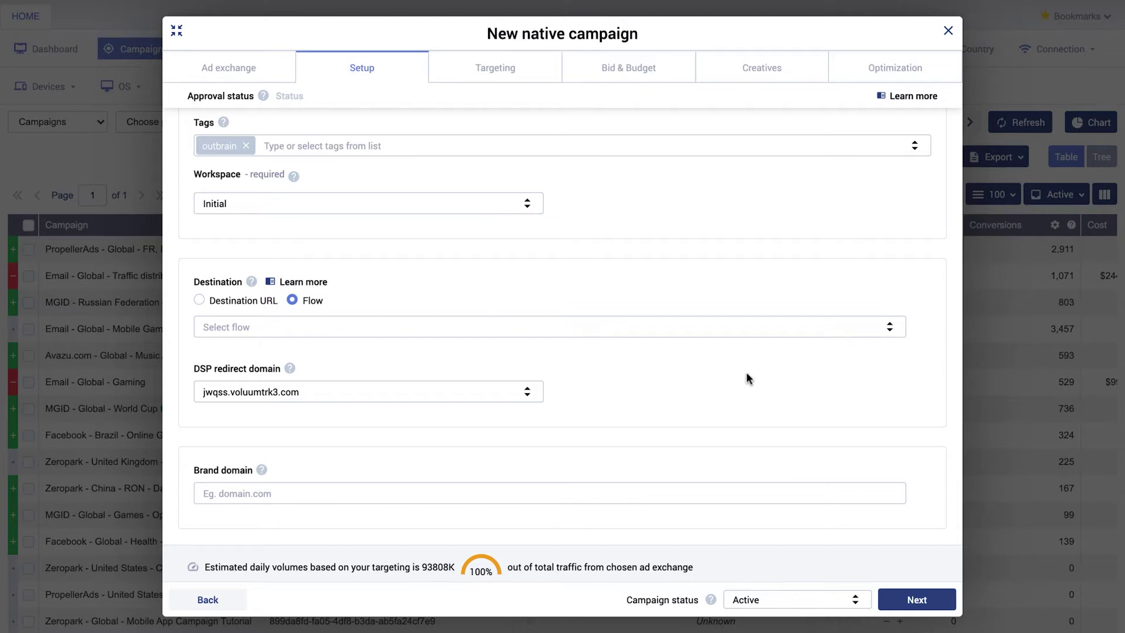
pyautogui.click(892, 328)
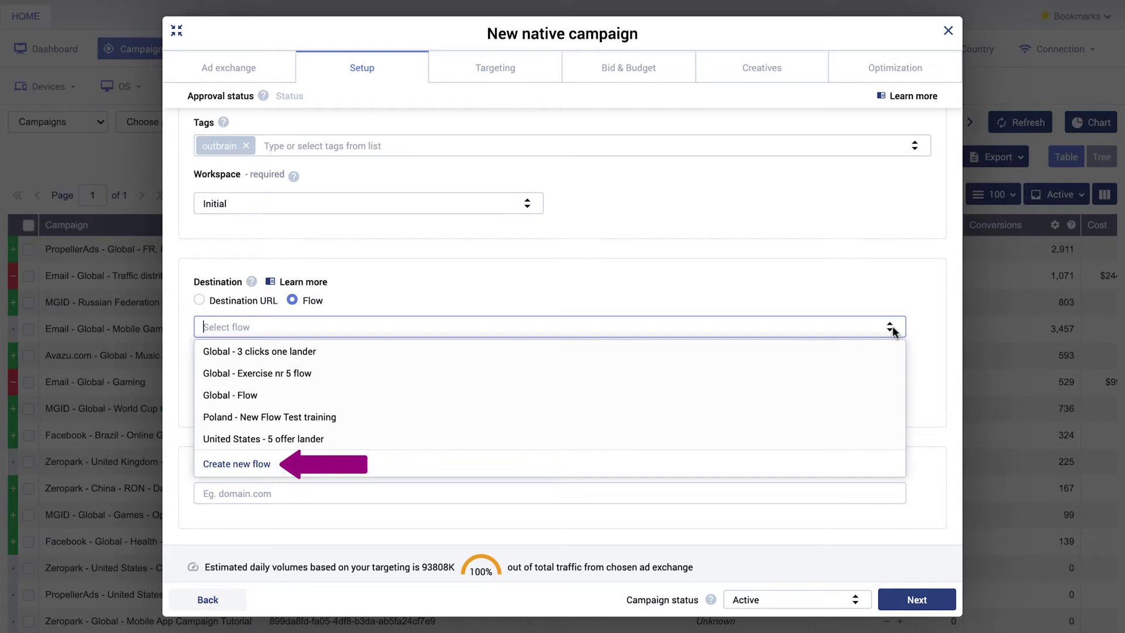
pyautogui.click(364, 395)
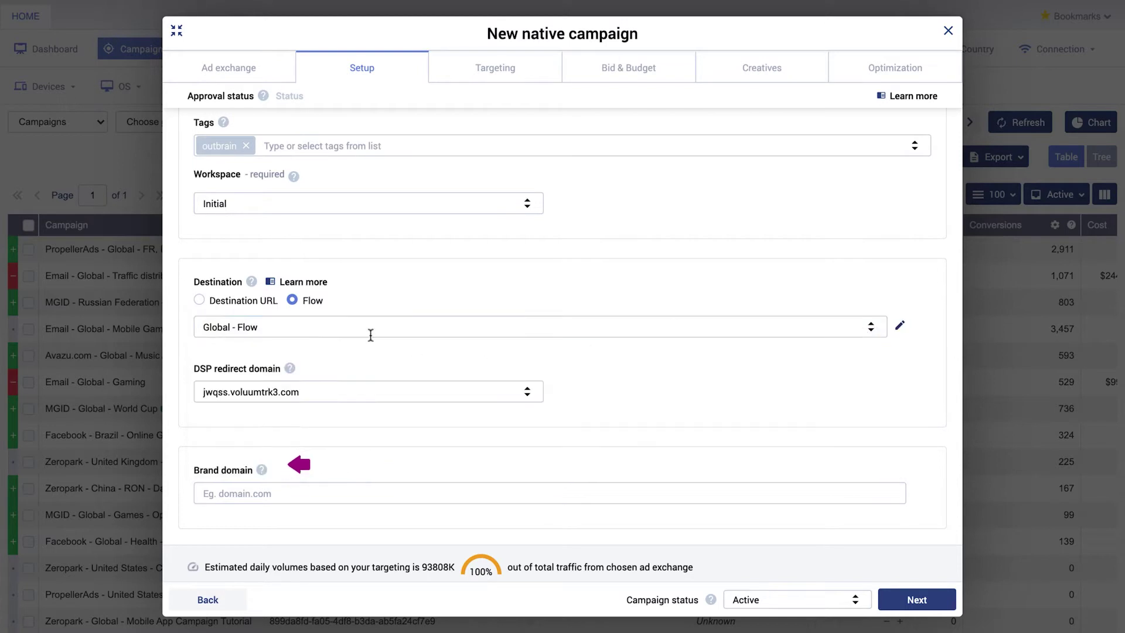
pyautogui.click(199, 301)
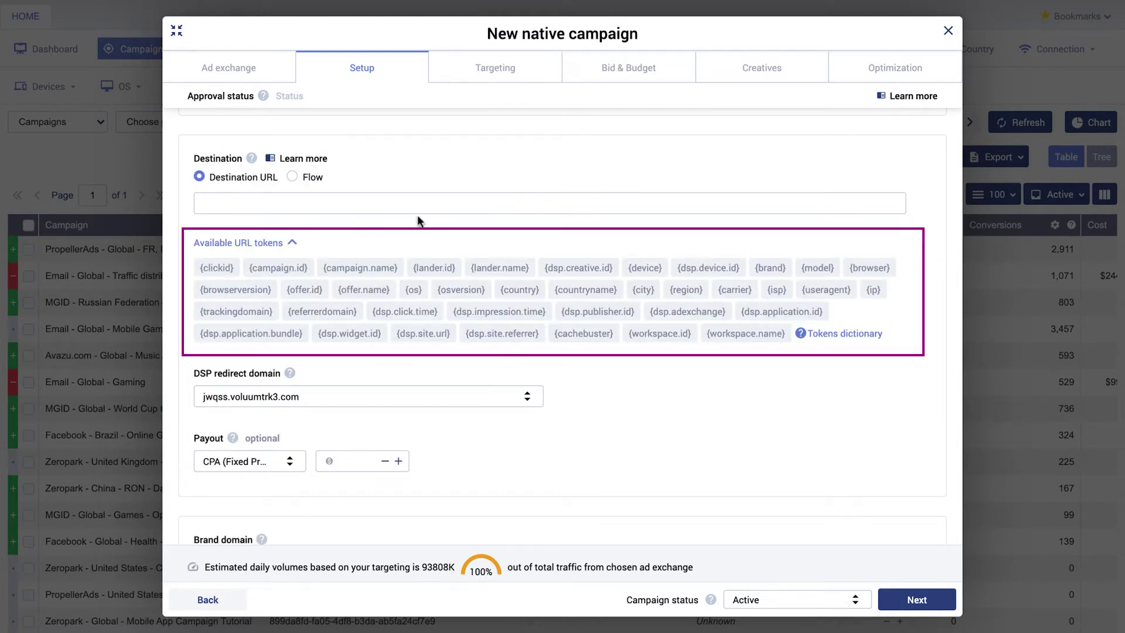
pyautogui.click(425, 199)
pyautogui.write('https://exampledestinationurl.com')
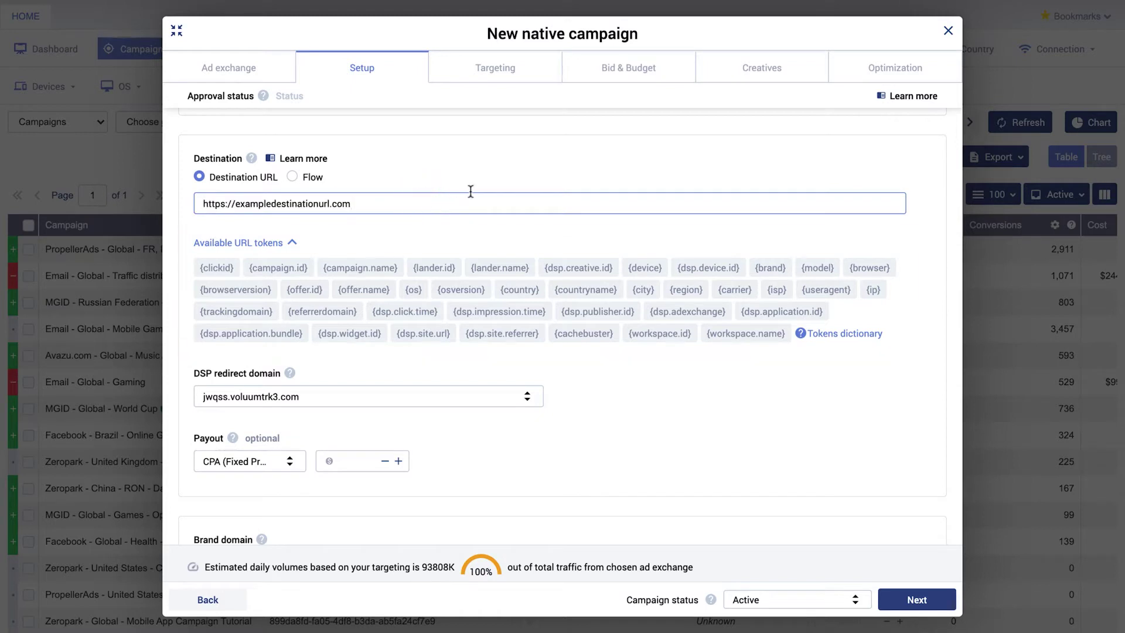
pyautogui.click(507, 237)
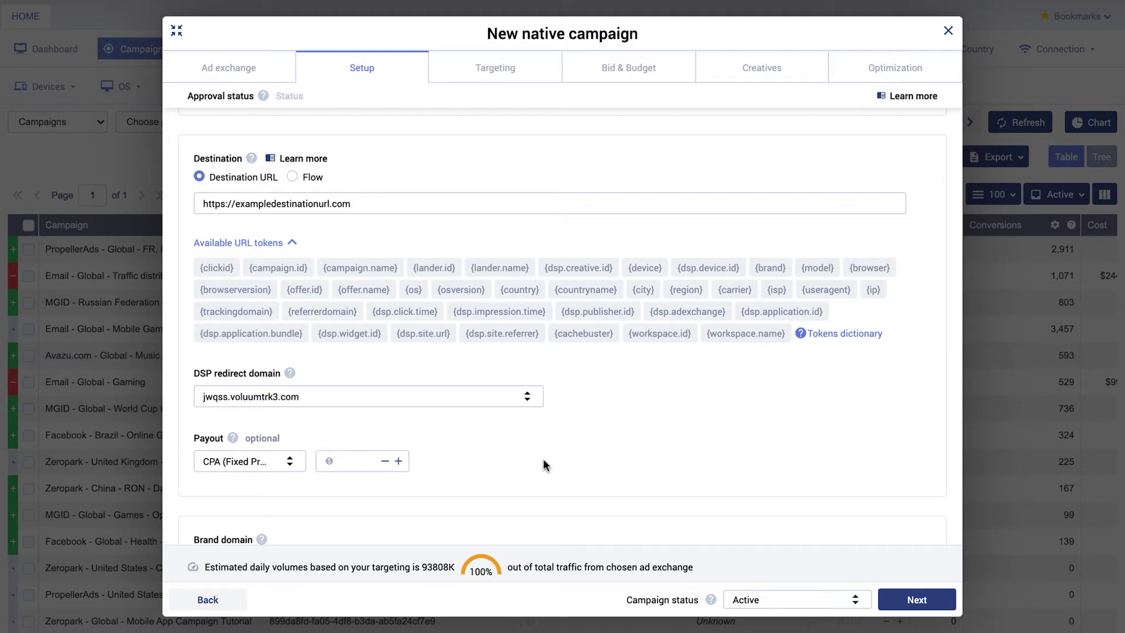
# Step: Enter a payout of 0,5 and a brand domain of domain.com
pyautogui.click(345, 461)
pyautogui.write('0,5')
pyautogui.click(326, 440)
pyautogui.moveTo(233, 439)
pyautogui.scroll(-2, 541, 434)
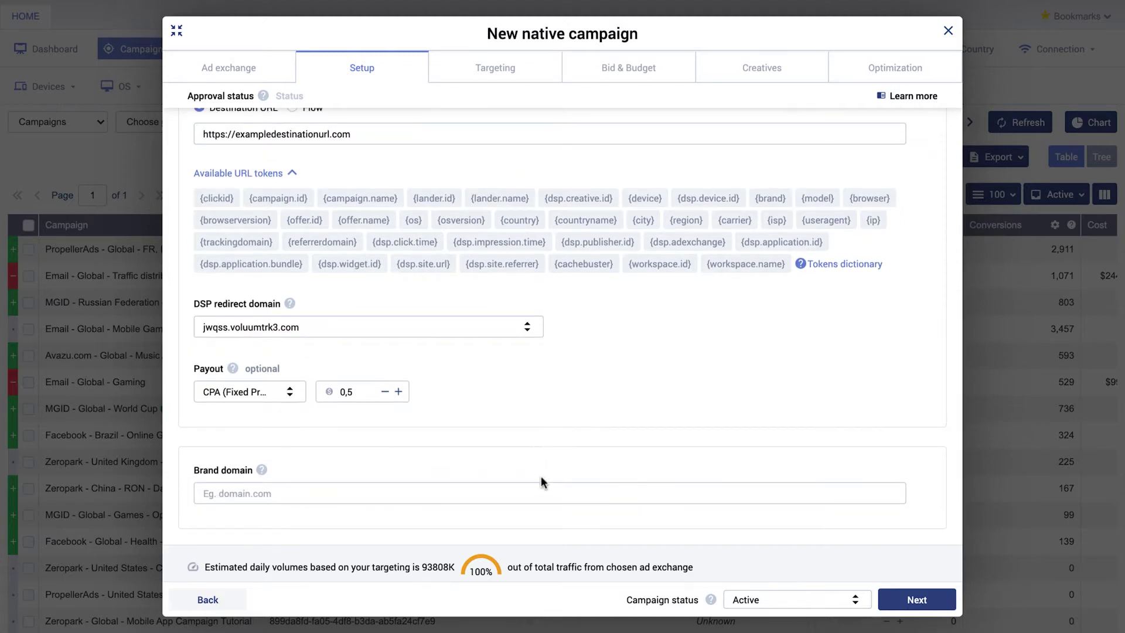
pyautogui.click(542, 484)
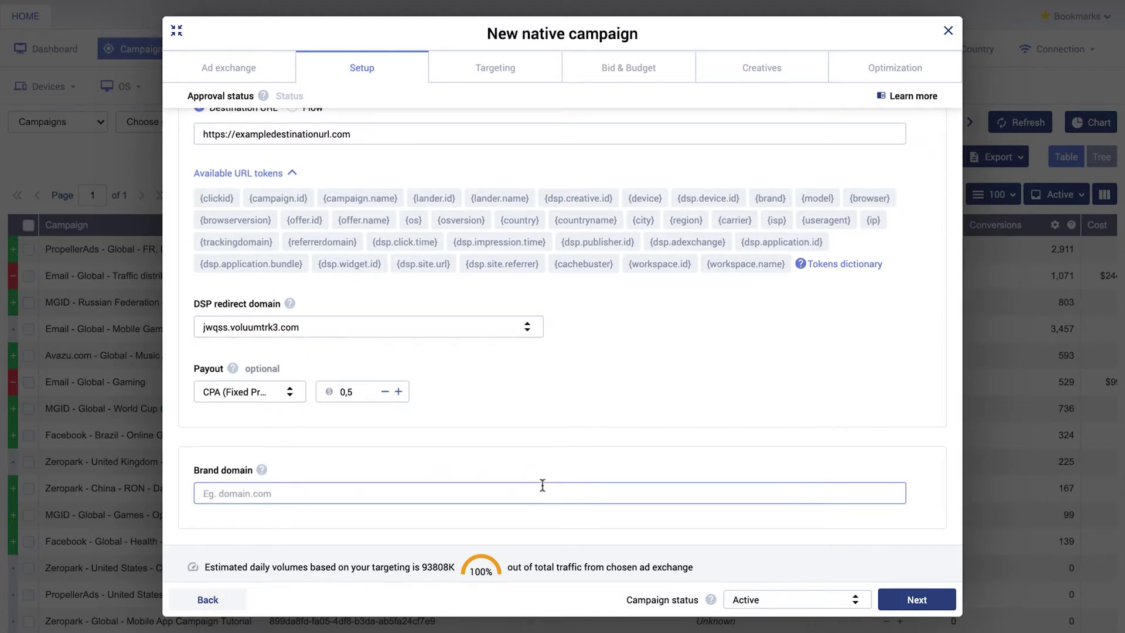
pyautogui.write('domain.com')
# Step: On the Targeting step, choose United States as the country and toggle the State/Region and City fields
pyautogui.click(941, 602)
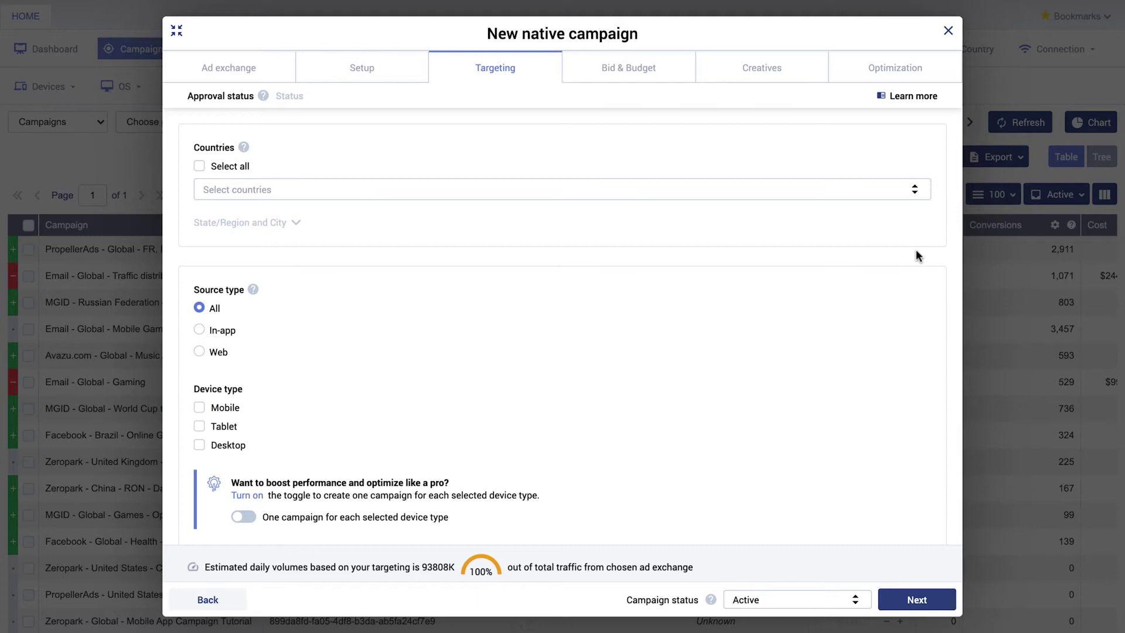
pyautogui.click(910, 190)
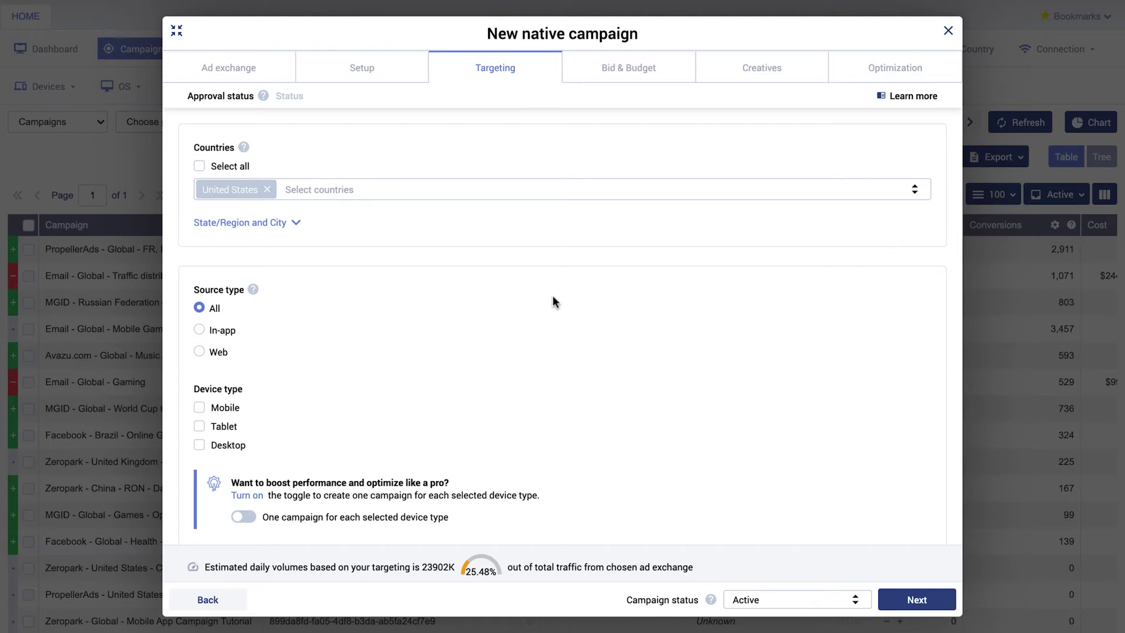
pyautogui.click(296, 223)
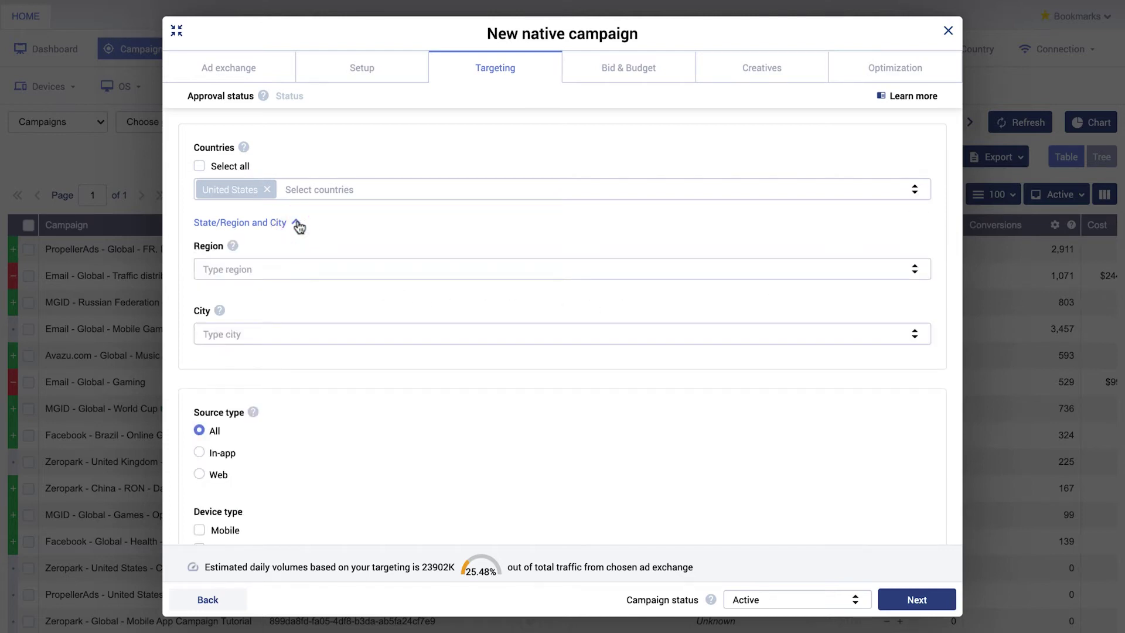
pyautogui.click(296, 224)
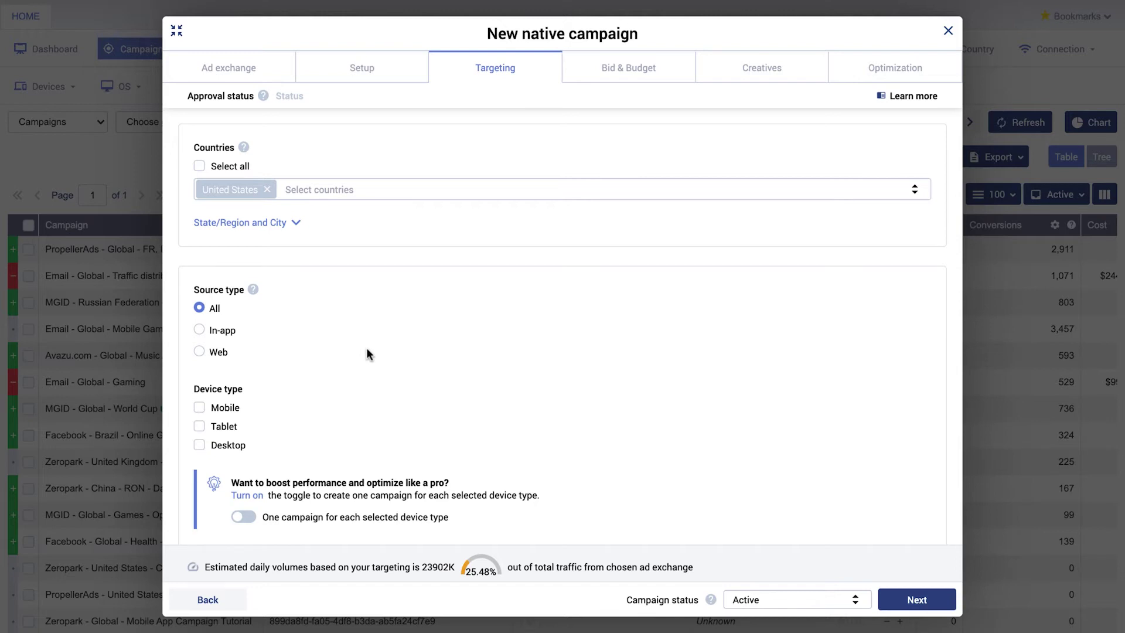
# Step: Check Mobile, Tablet and Desktop with one campaign per device type, then expand Advanced targeting
pyautogui.scroll(-3, 304, 437)
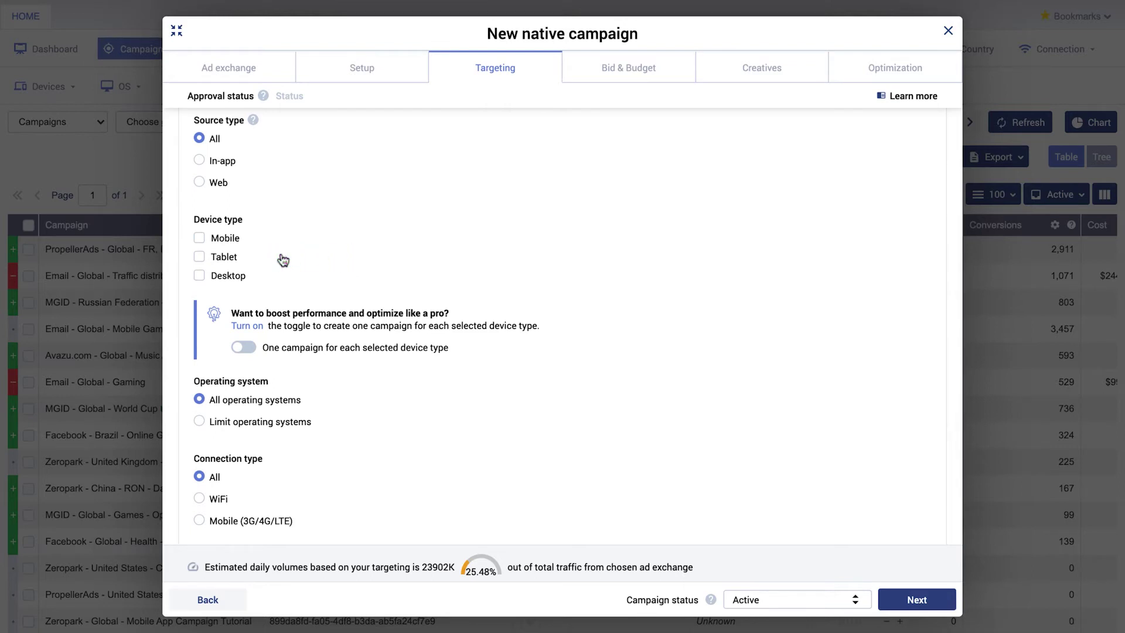
pyautogui.click(199, 239)
pyautogui.click(200, 258)
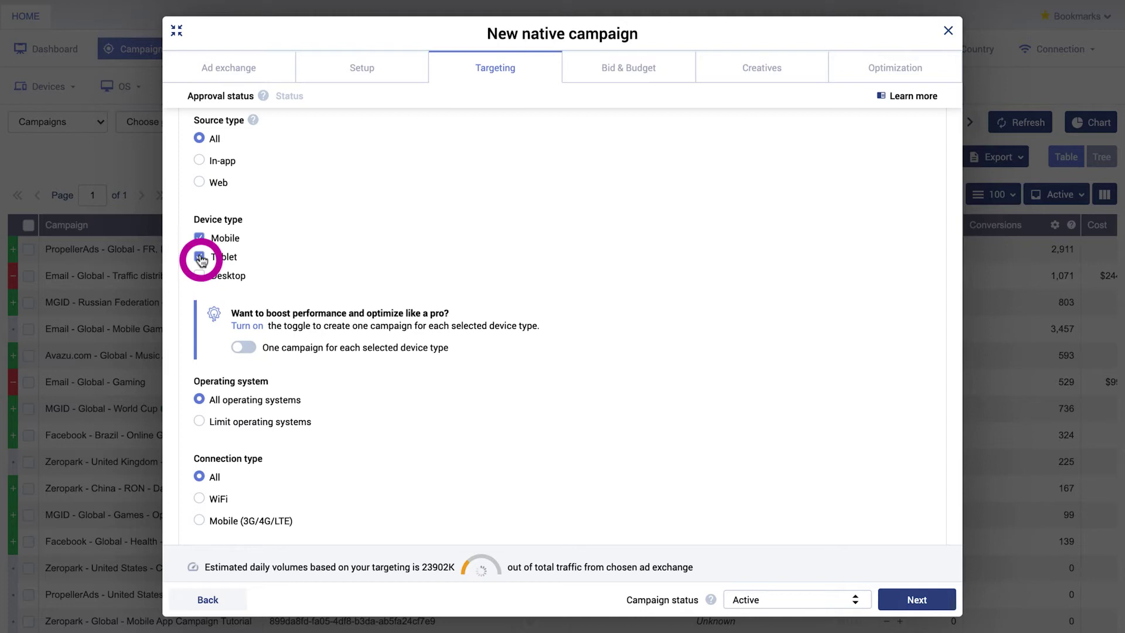
pyautogui.click(200, 276)
pyautogui.click(259, 349)
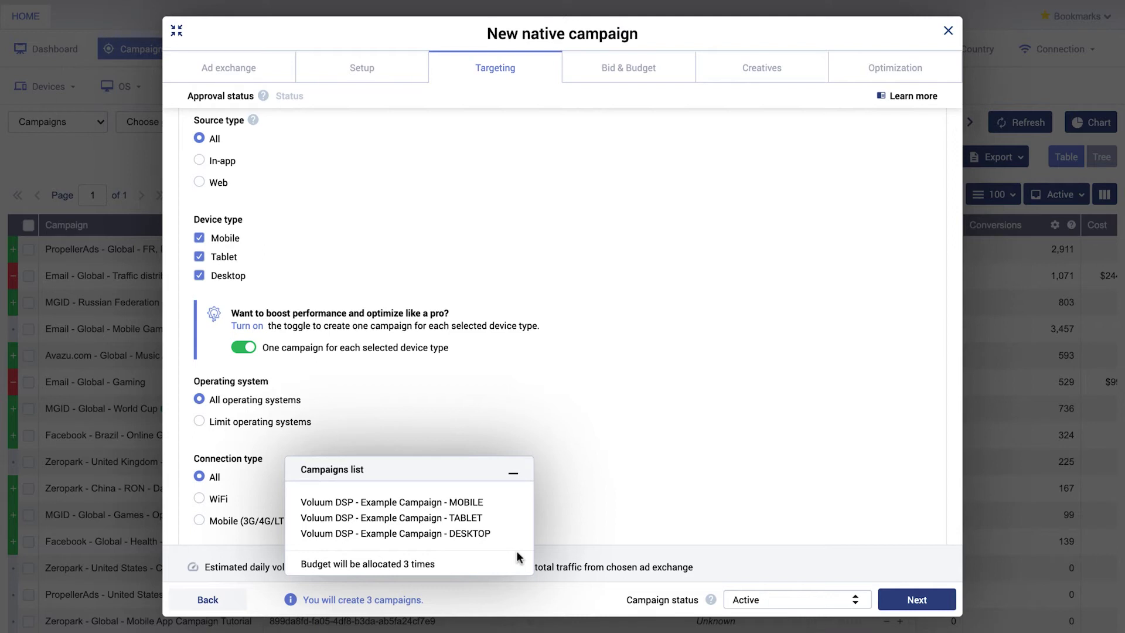
pyautogui.click(513, 474)
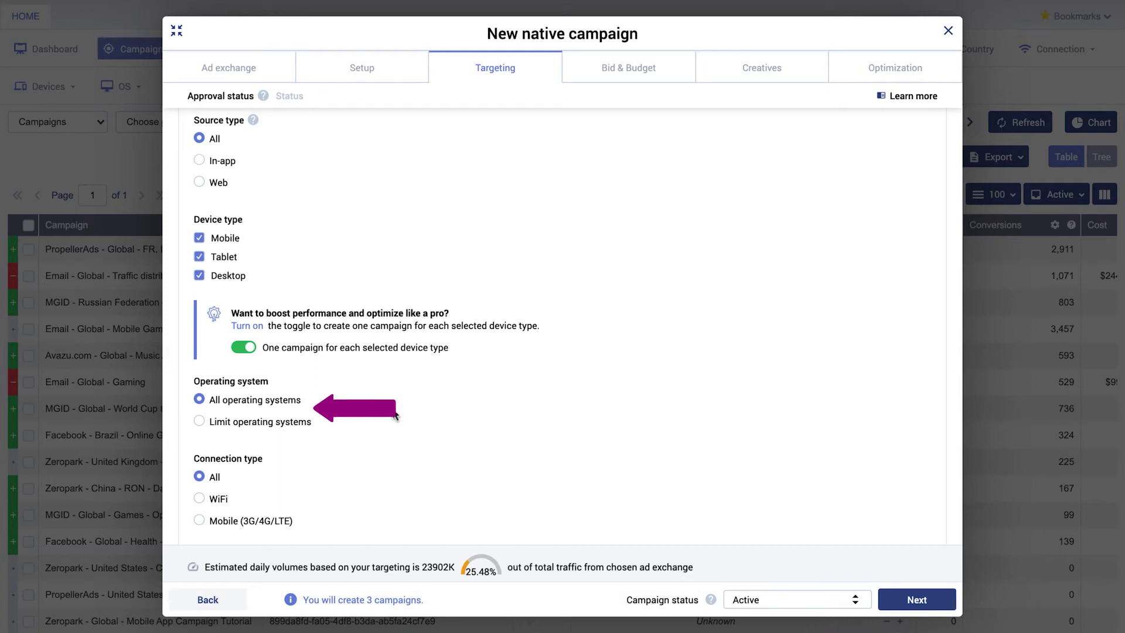
pyautogui.scroll(-2, 397, 518)
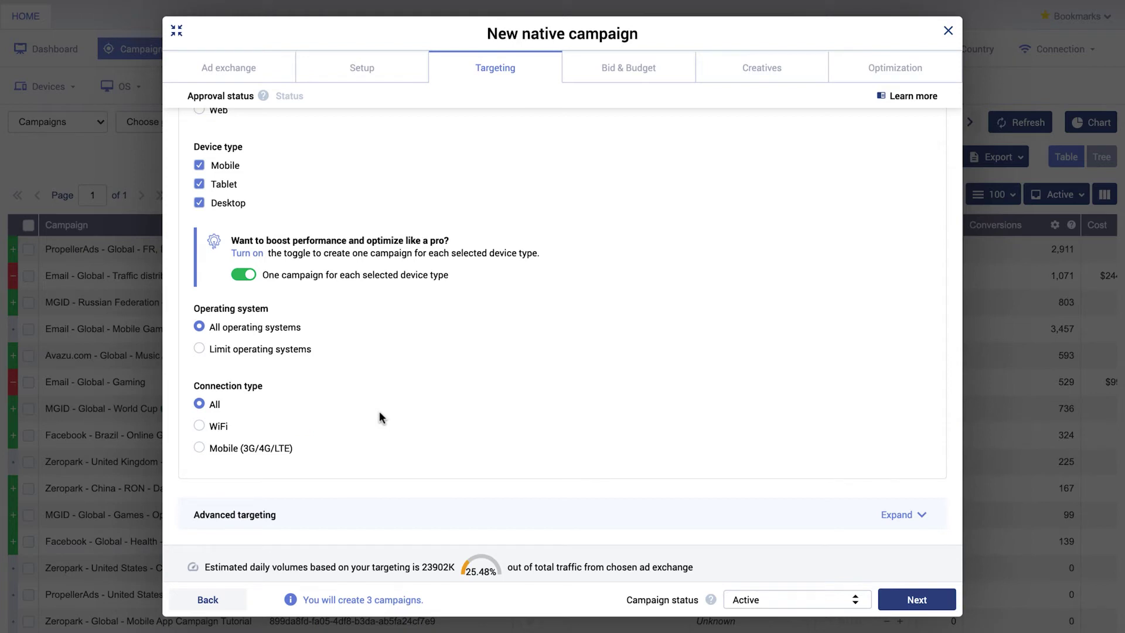
pyautogui.click(921, 517)
pyautogui.scroll(-4, 738, 478)
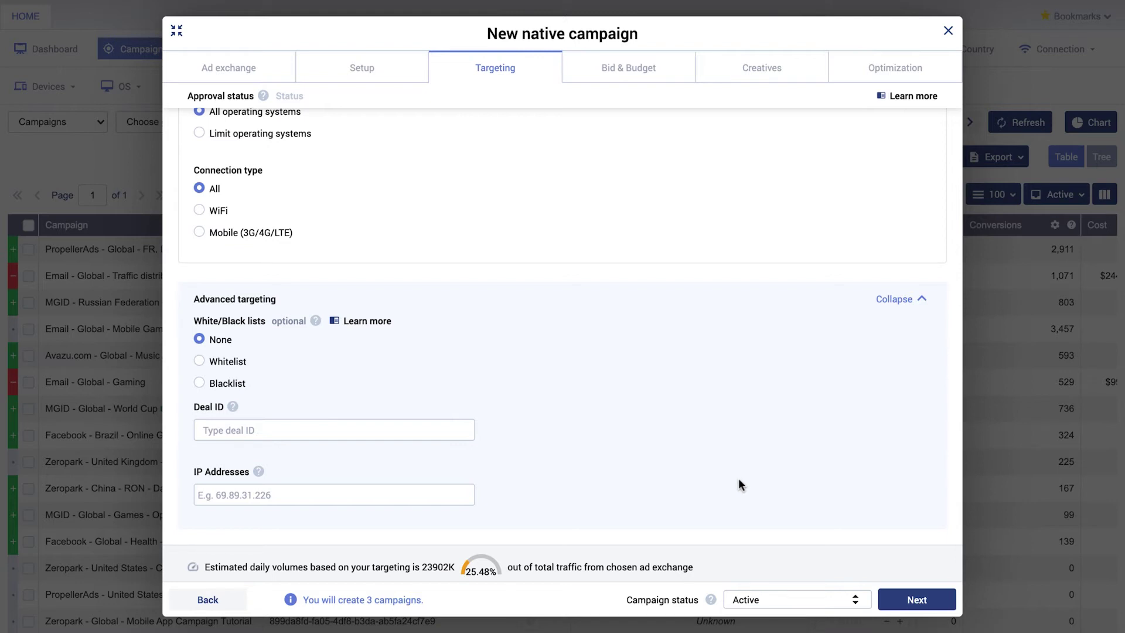
# Step: On Bid & Budget, set the max CPM bid to 1 and the total budget to 250
pyautogui.click(920, 601)
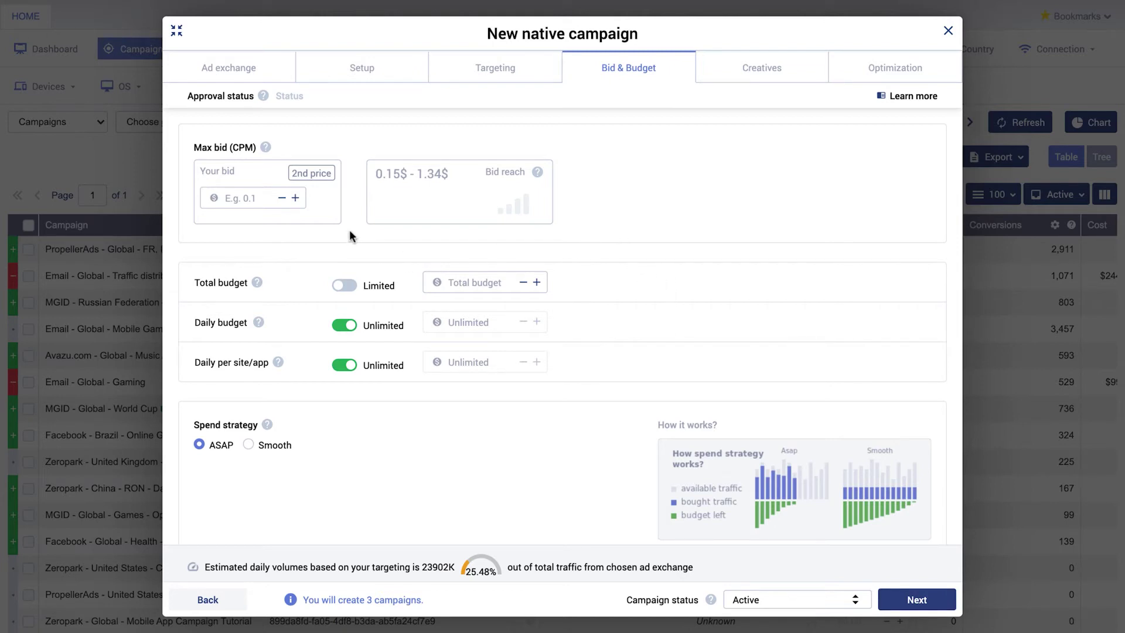
pyautogui.click(250, 202)
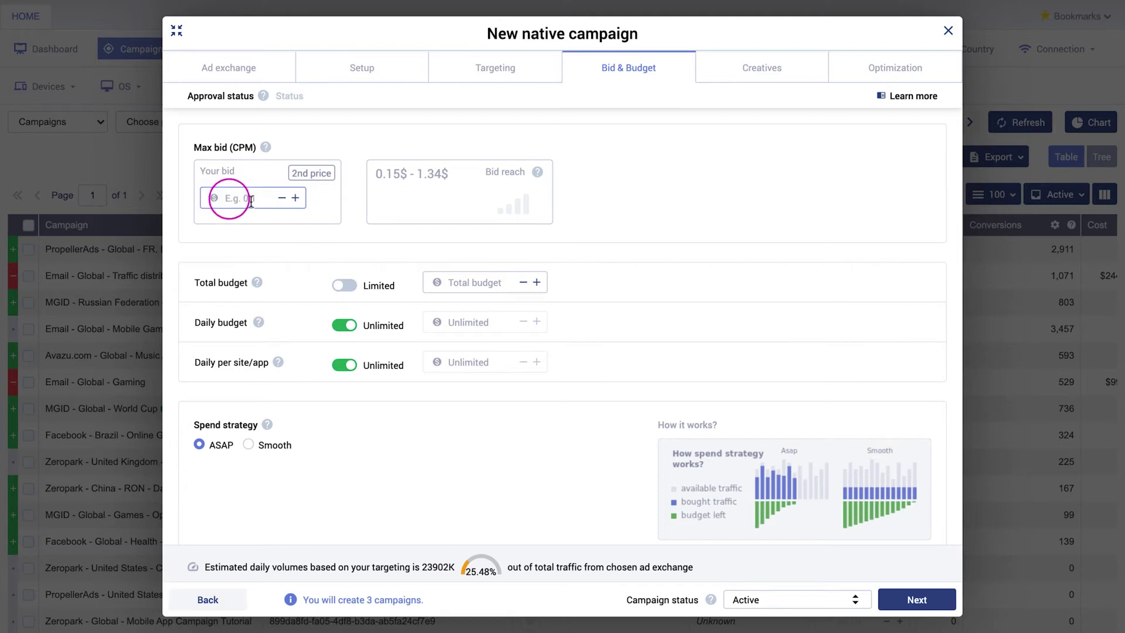
pyautogui.write('1')
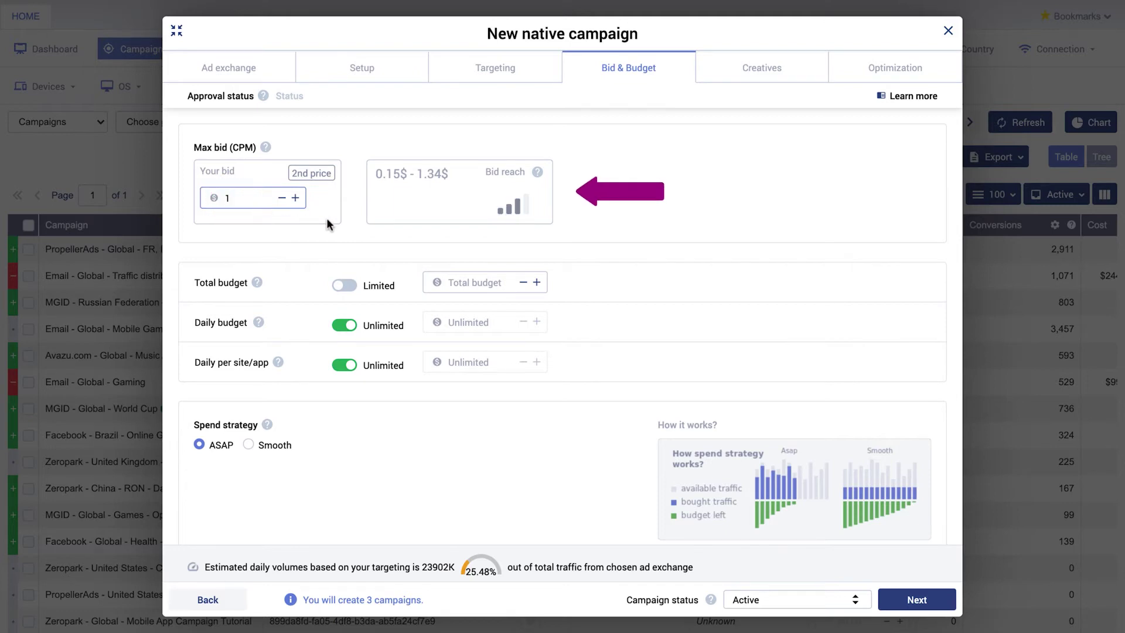
pyautogui.click(349, 218)
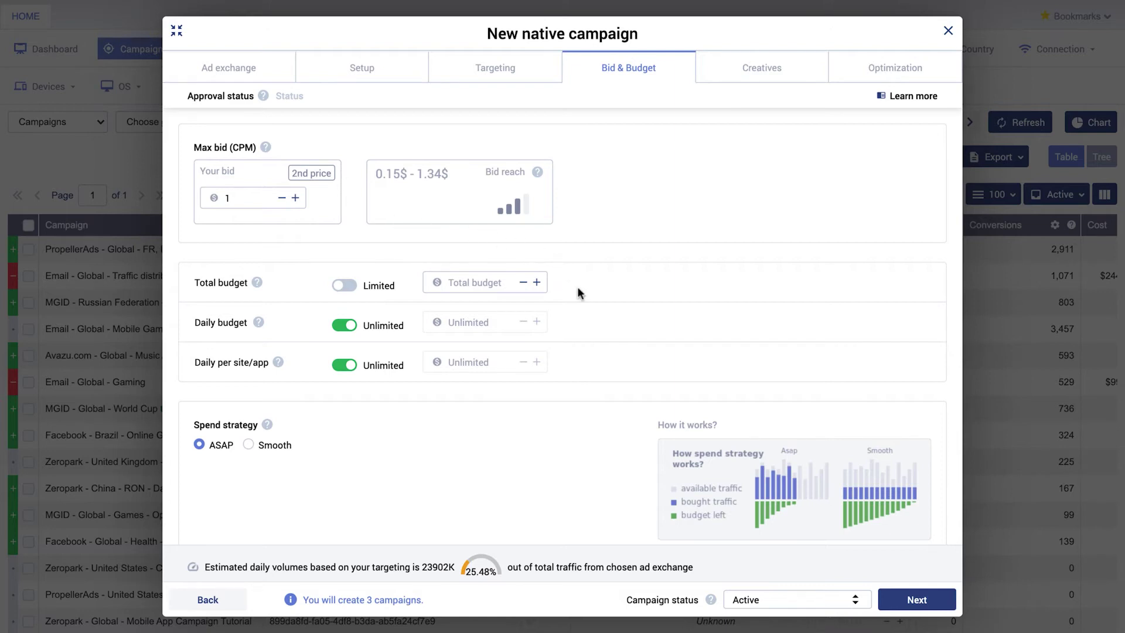
pyautogui.click(469, 284)
pyautogui.write('250')
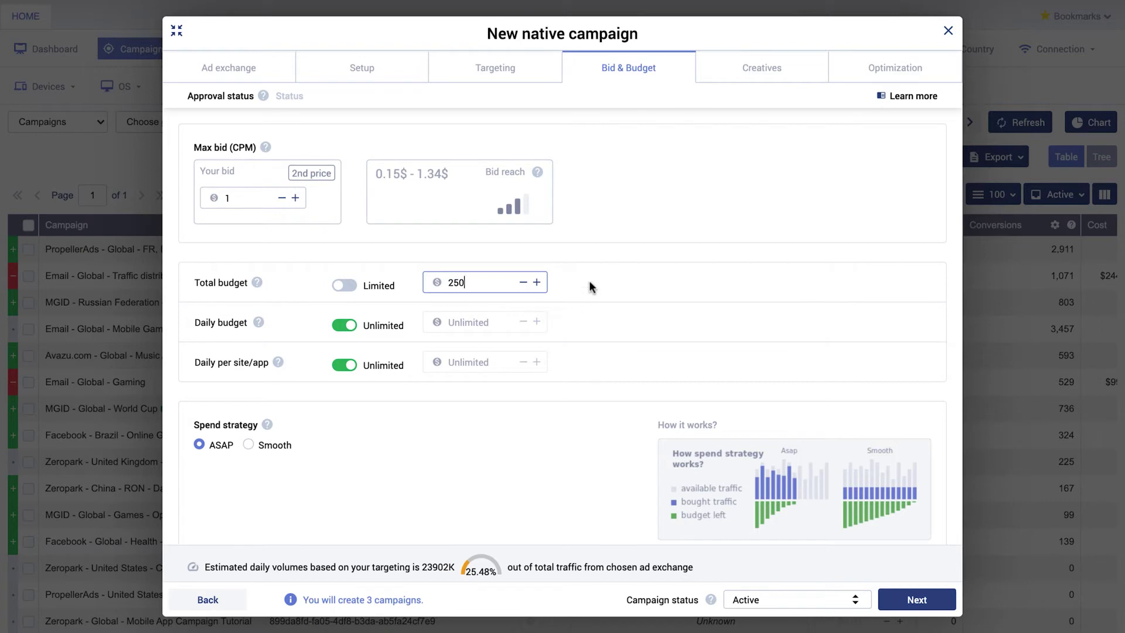
pyautogui.click(573, 284)
# Step: Leave daily per-site/app spend unlimited and choose the Smooth spend strategy
pyautogui.click(345, 368)
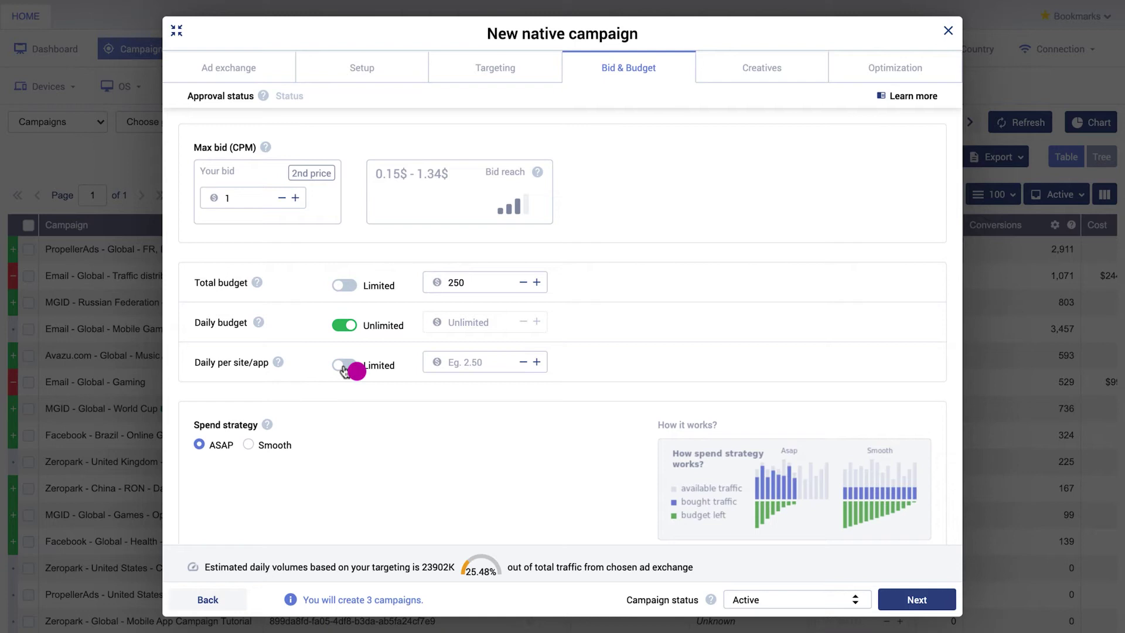
pyautogui.click(345, 368)
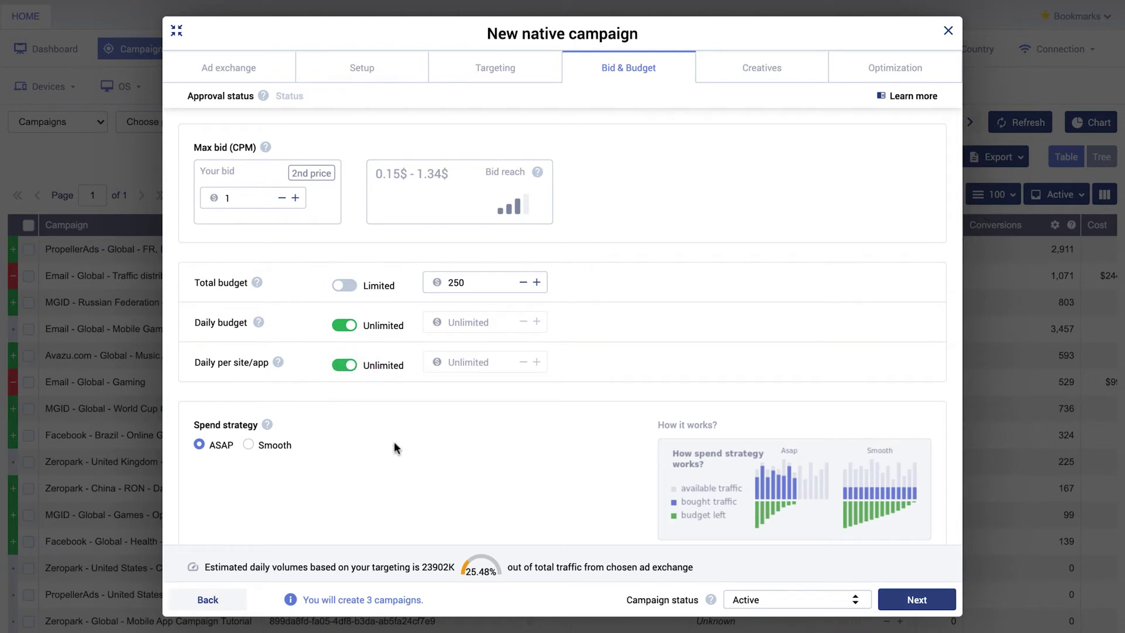
pyautogui.scroll(-1, 396, 446)
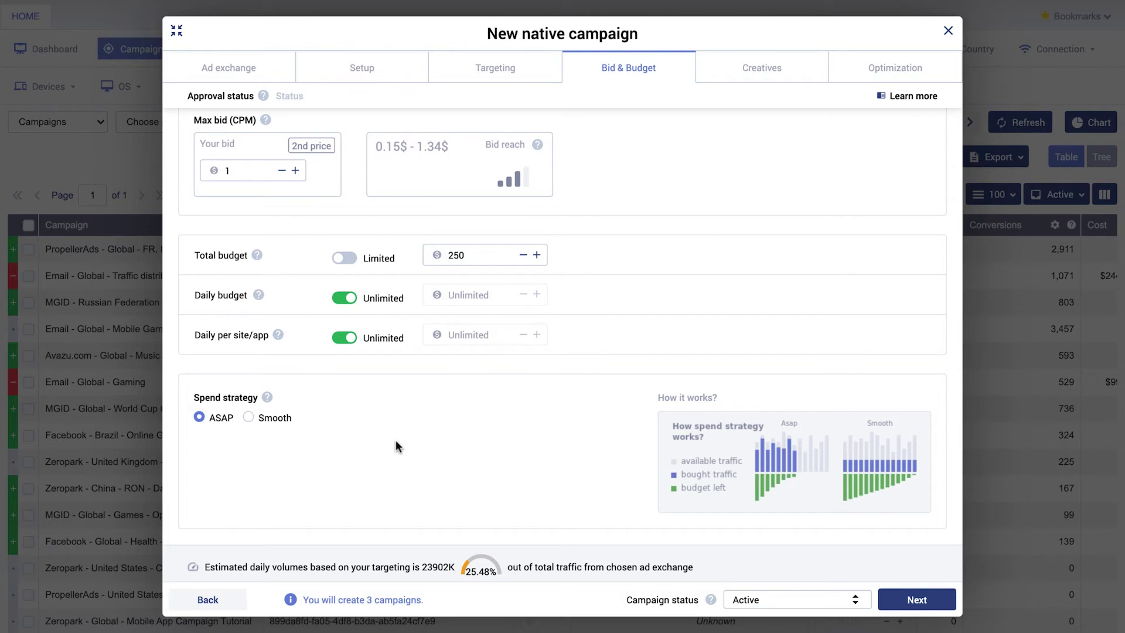
pyautogui.click(249, 418)
# Step: Go to the Creatives step and start adding a new creative
pyautogui.click(946, 601)
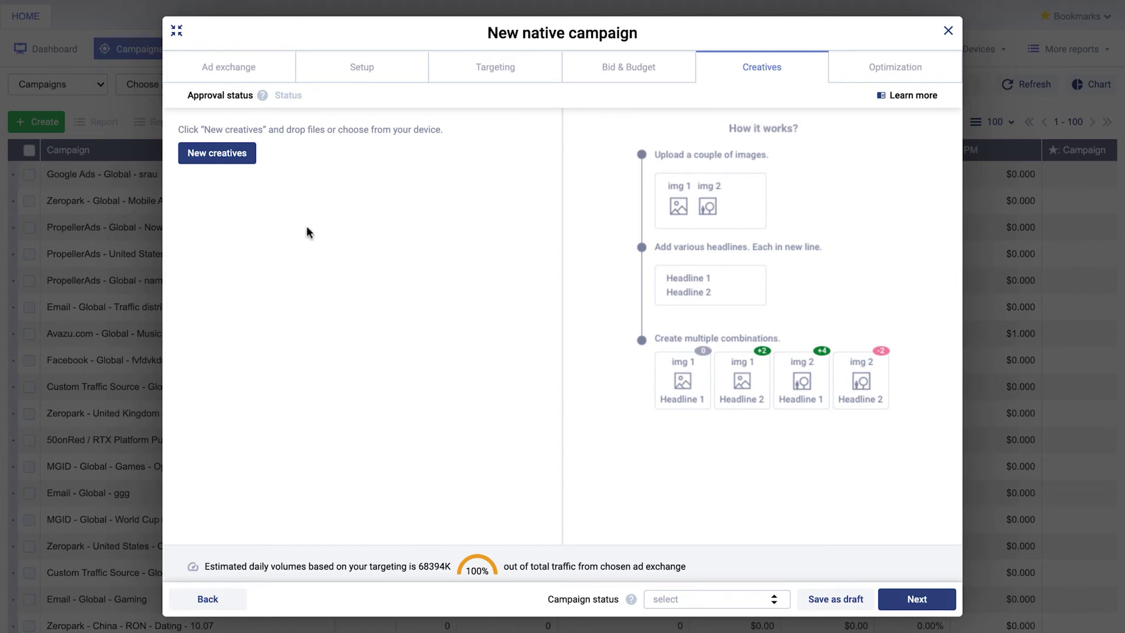
pyautogui.click(210, 171)
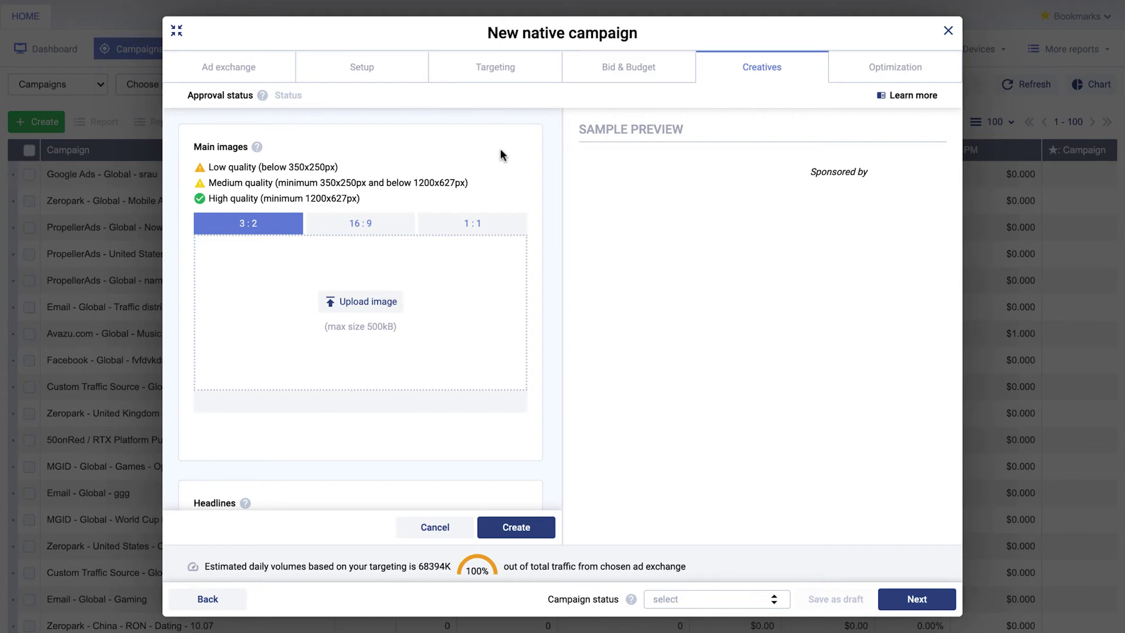
# Step: Upload the VOLUUM DSP logo, accept the 3:2 and 16:9 crops, adjust the 1:1 square, and save
pyautogui.click(368, 301)
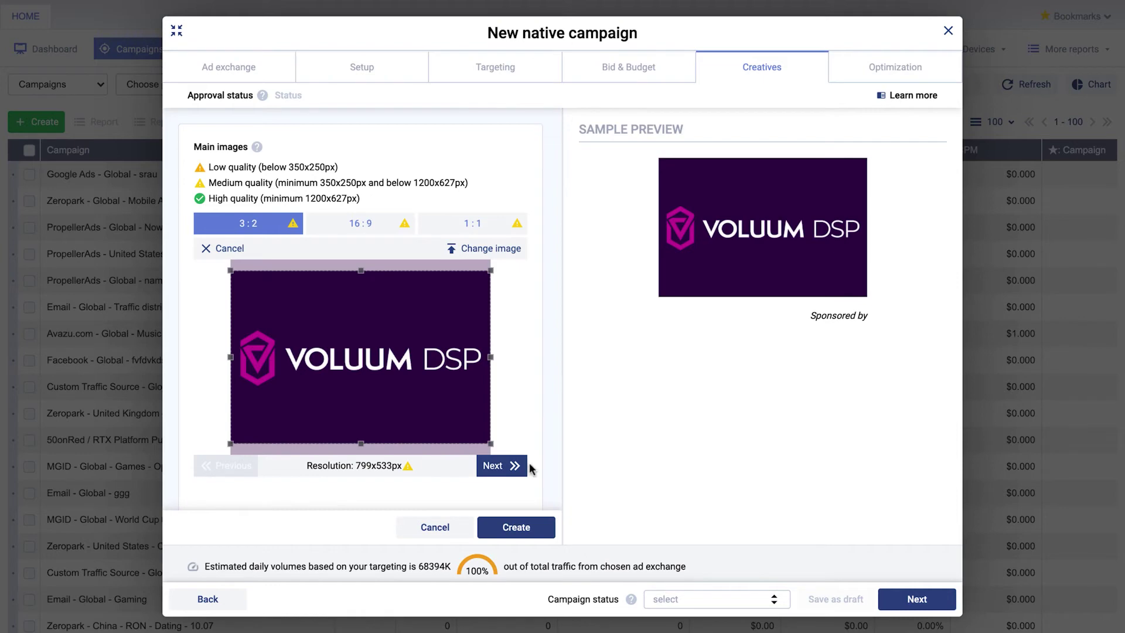
pyautogui.click(513, 471)
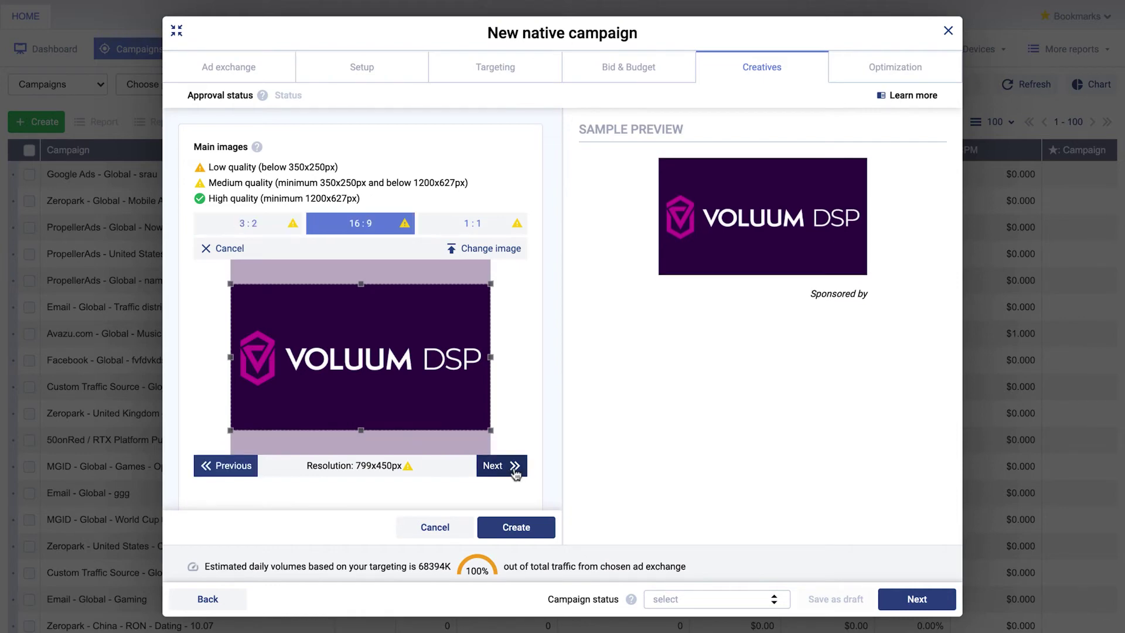
pyautogui.click(514, 471)
pyautogui.moveTo(417, 407); pyautogui.dragTo(369, 407)
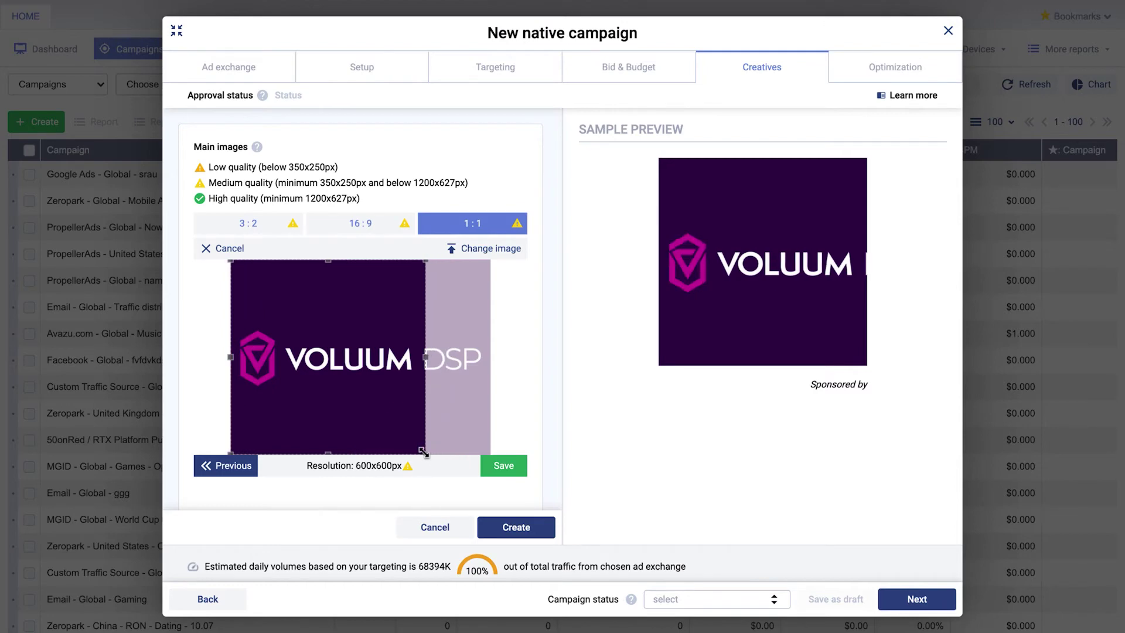
pyautogui.moveTo(425, 454); pyautogui.dragTo(417, 450)
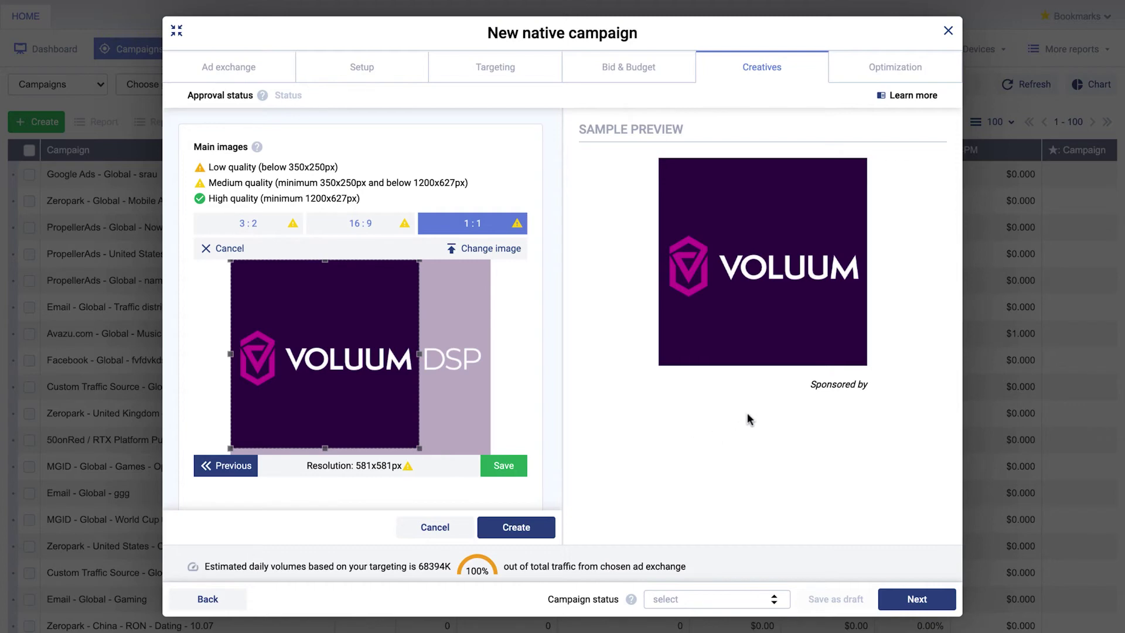
pyautogui.click(518, 465)
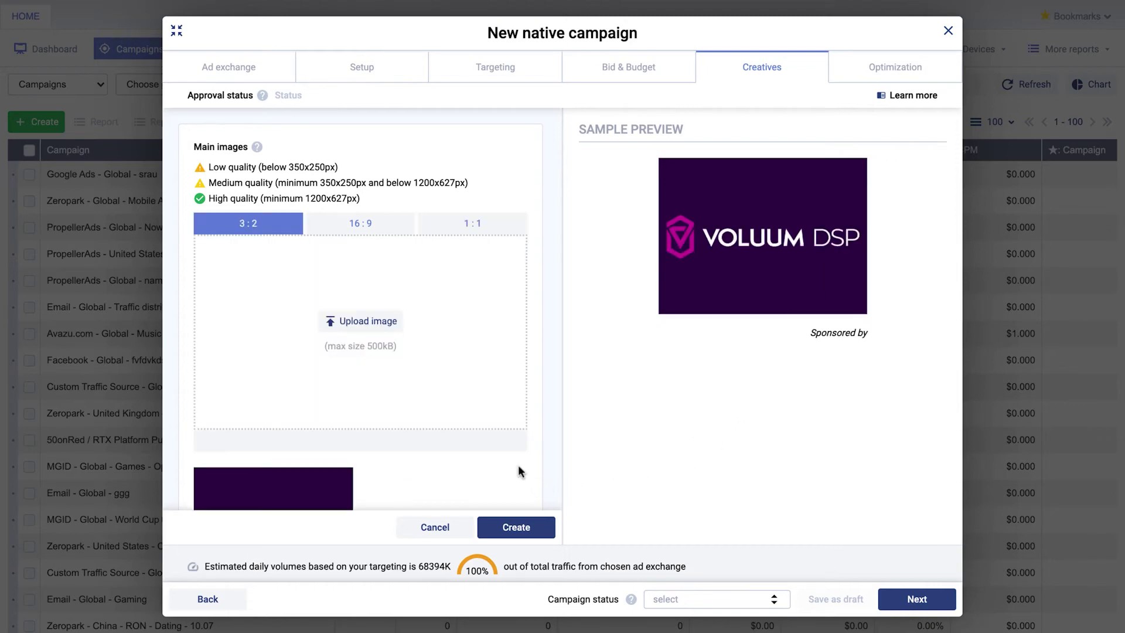
# Step: Enter three headlines: 'Great Headline!', 'Another Headline' and 'Headline number 3'
pyautogui.scroll(-3, 518, 466)
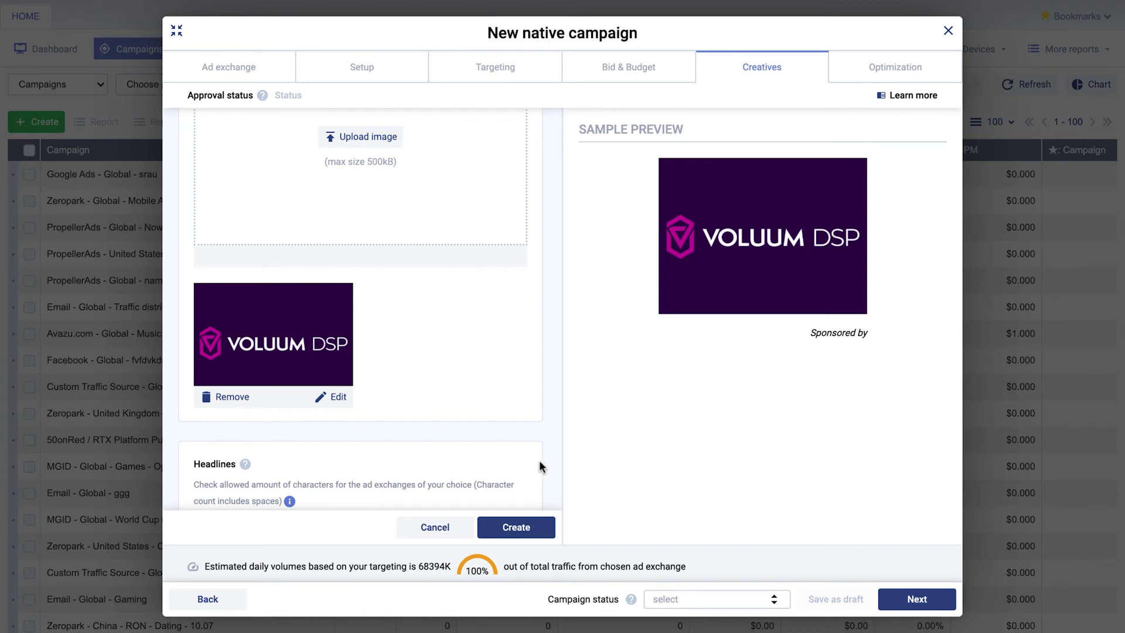
pyautogui.scroll(-5, 548, 451)
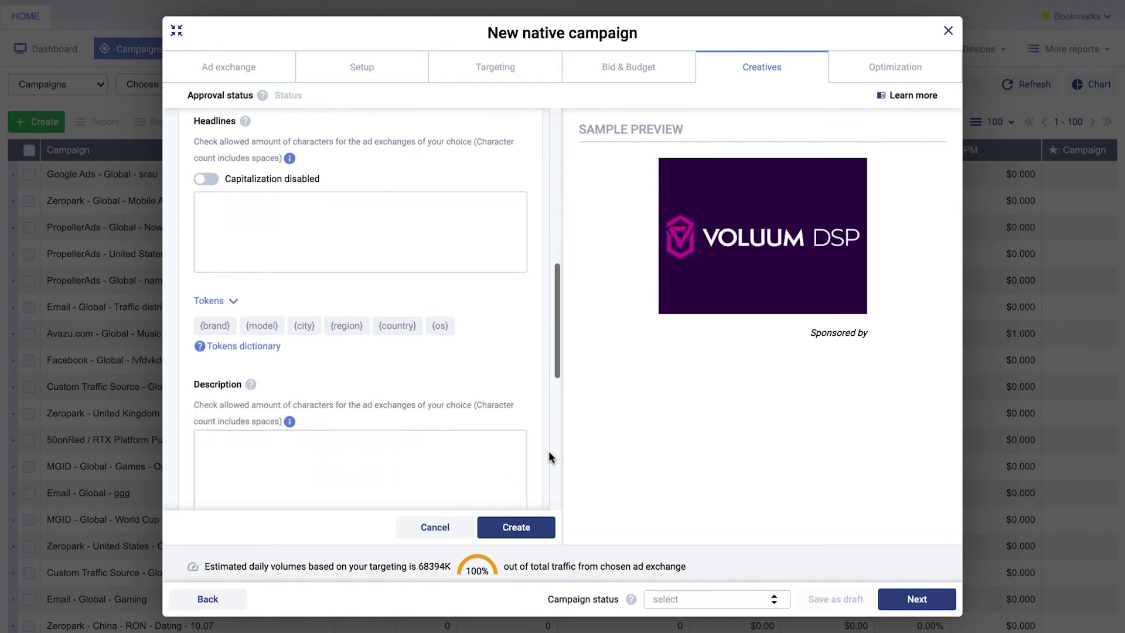
pyautogui.scroll(1, 549, 454)
pyautogui.click(377, 244)
pyautogui.write('Great')
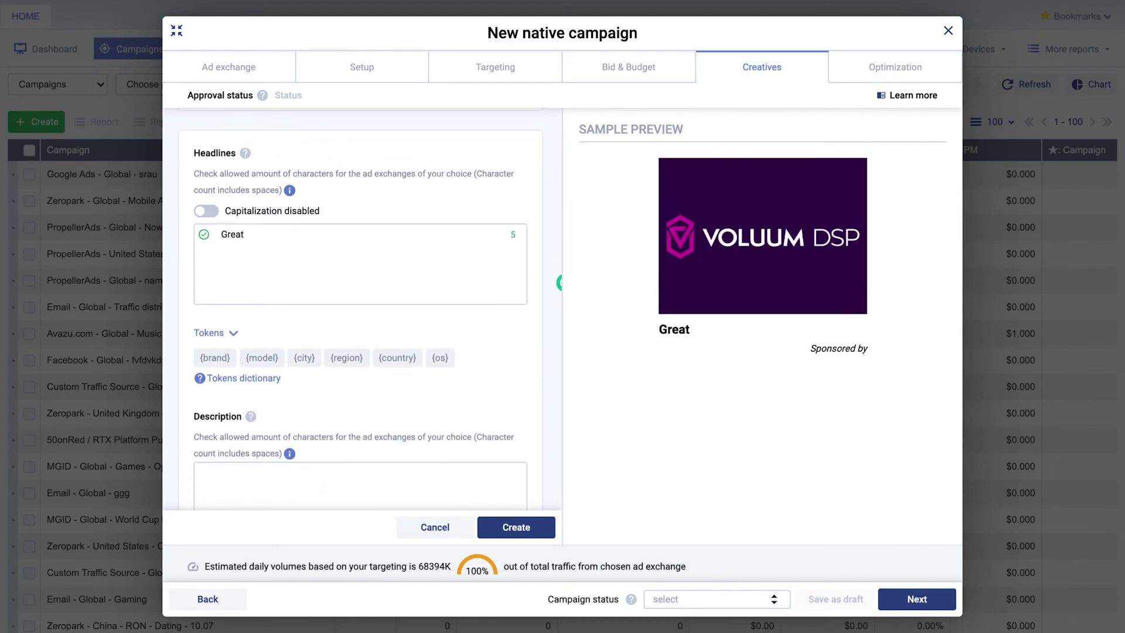
pyautogui.write(' Headline!')
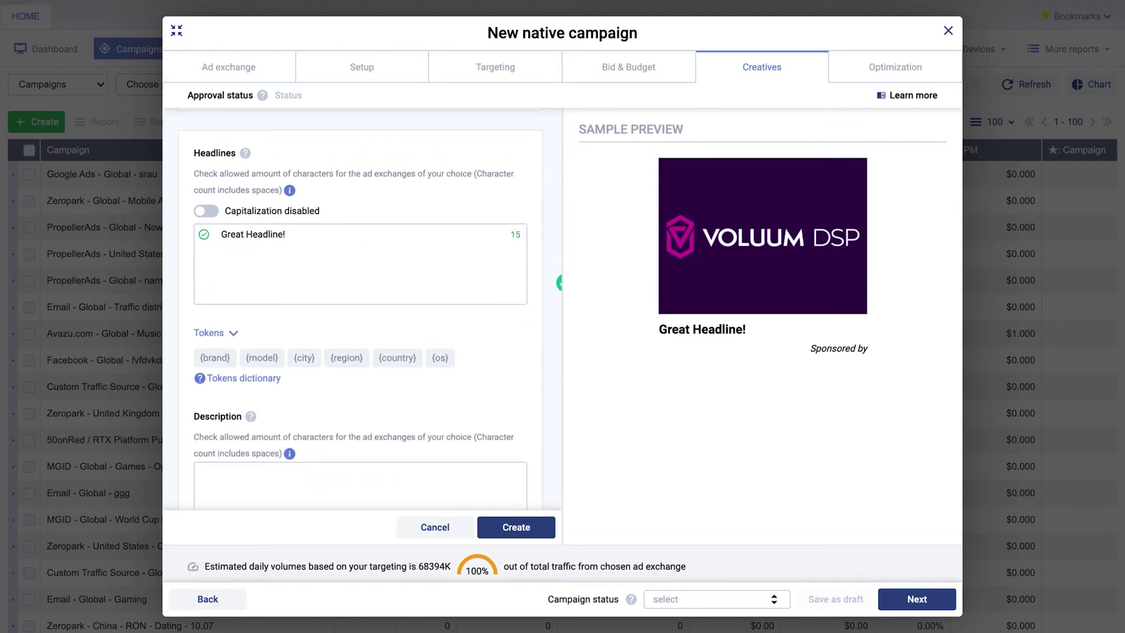
pyautogui.press('Return')
pyautogui.write('Another Headline')
pyautogui.press('Return')
pyautogui.write('Headline number 3')
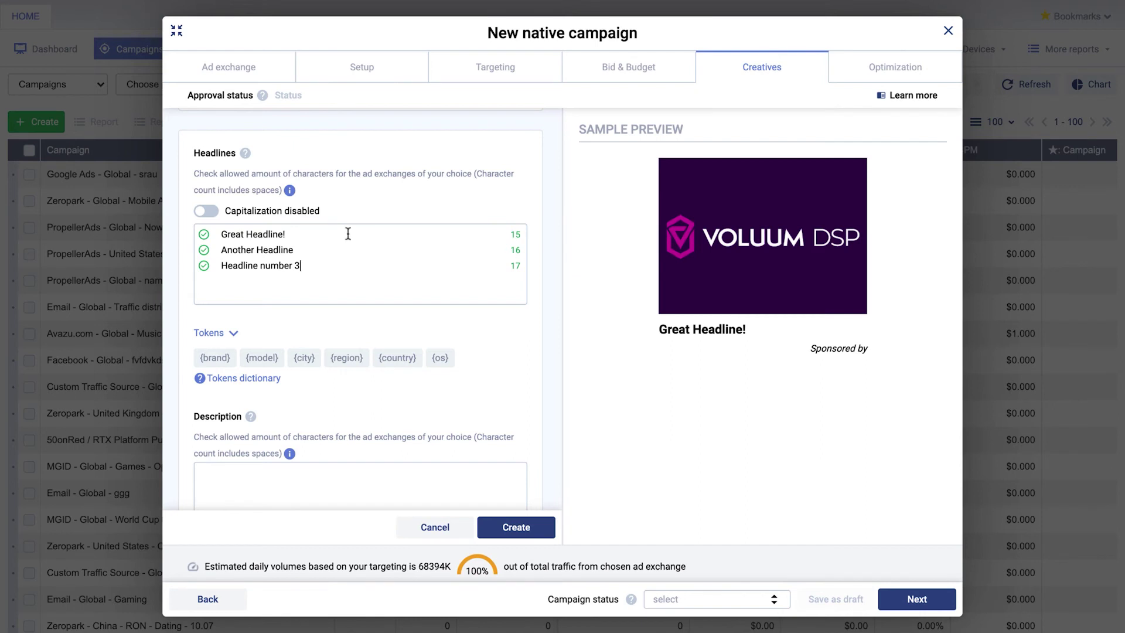
# Step: Enable automatic headline capitalization so every word starts with a capital
pyautogui.click(268, 214)
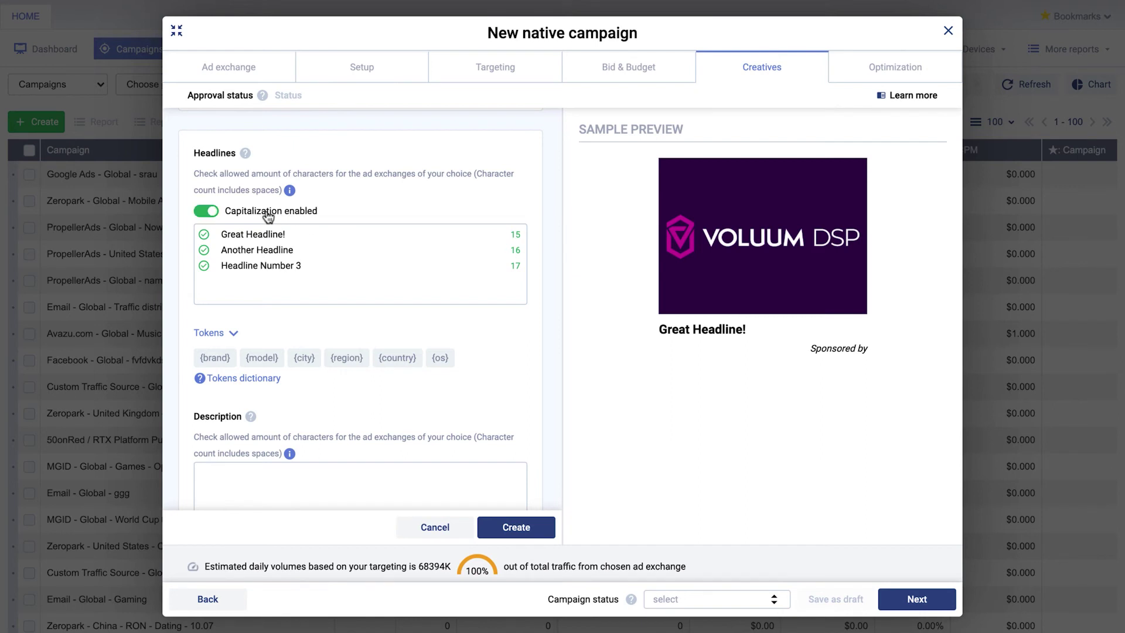
pyautogui.click(268, 214)
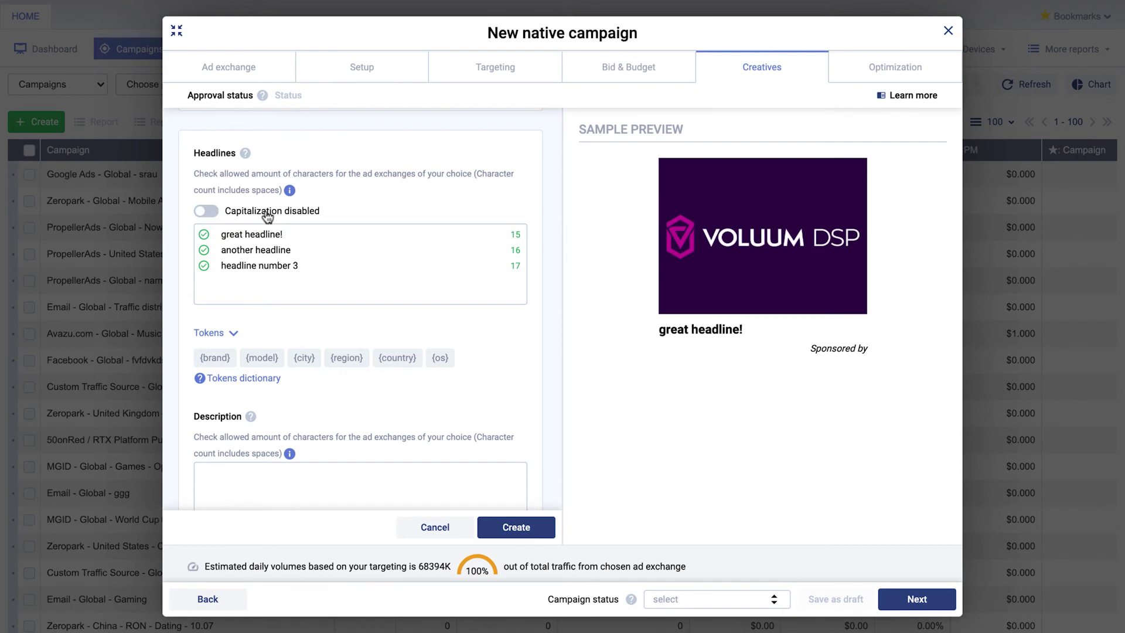
pyautogui.click(267, 215)
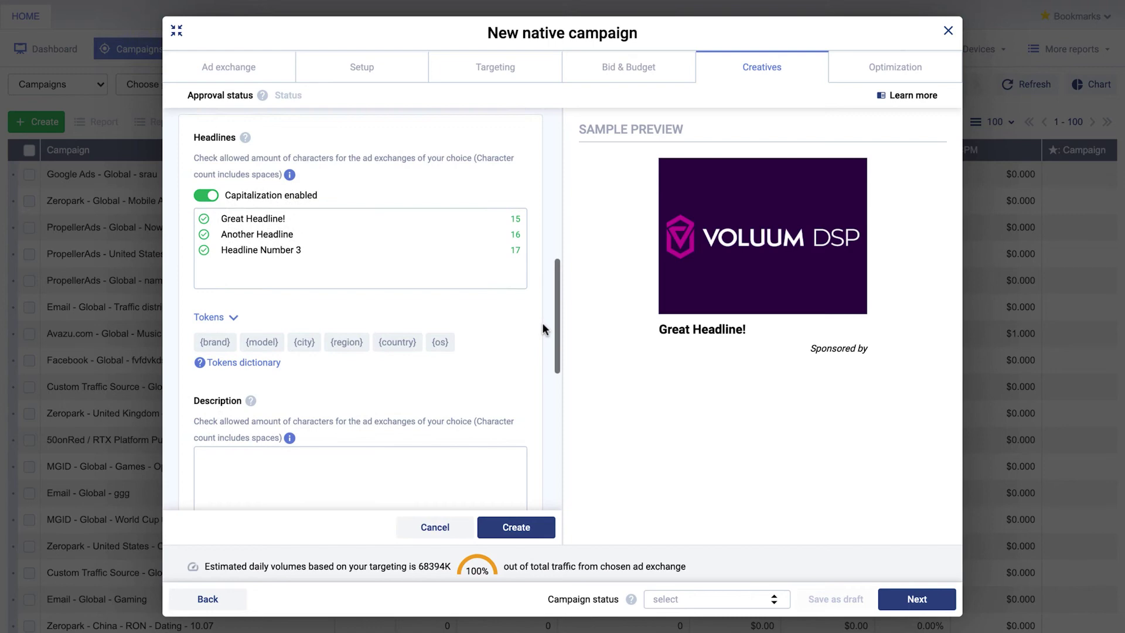
# Step: Set the ad description to 'Description of my ad'
pyautogui.scroll(-3, 543, 324)
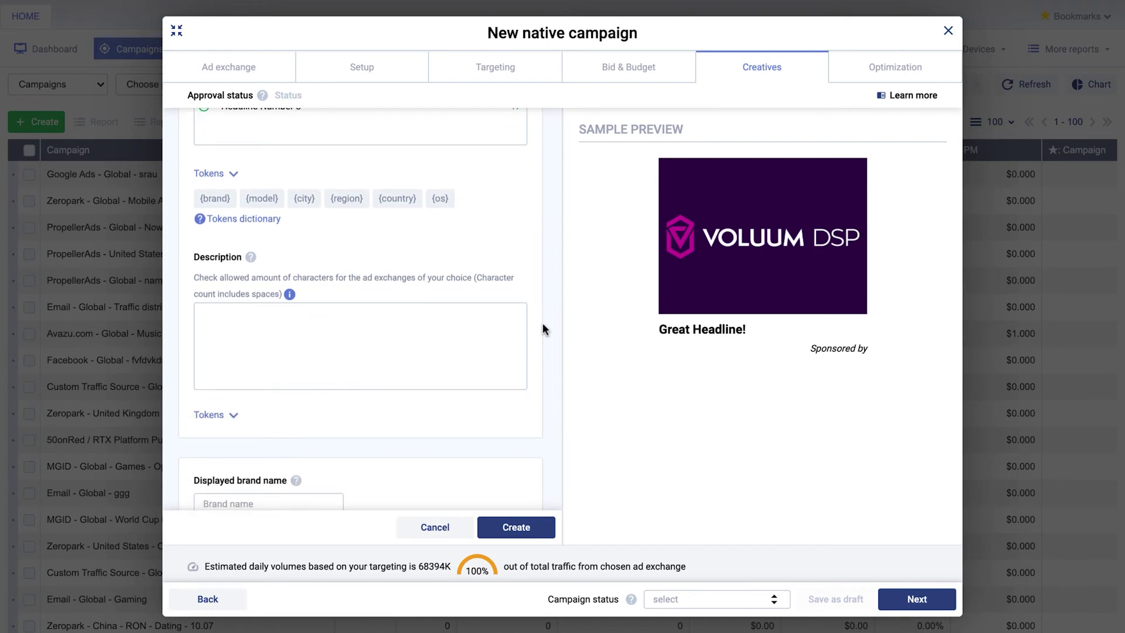
pyautogui.click(421, 333)
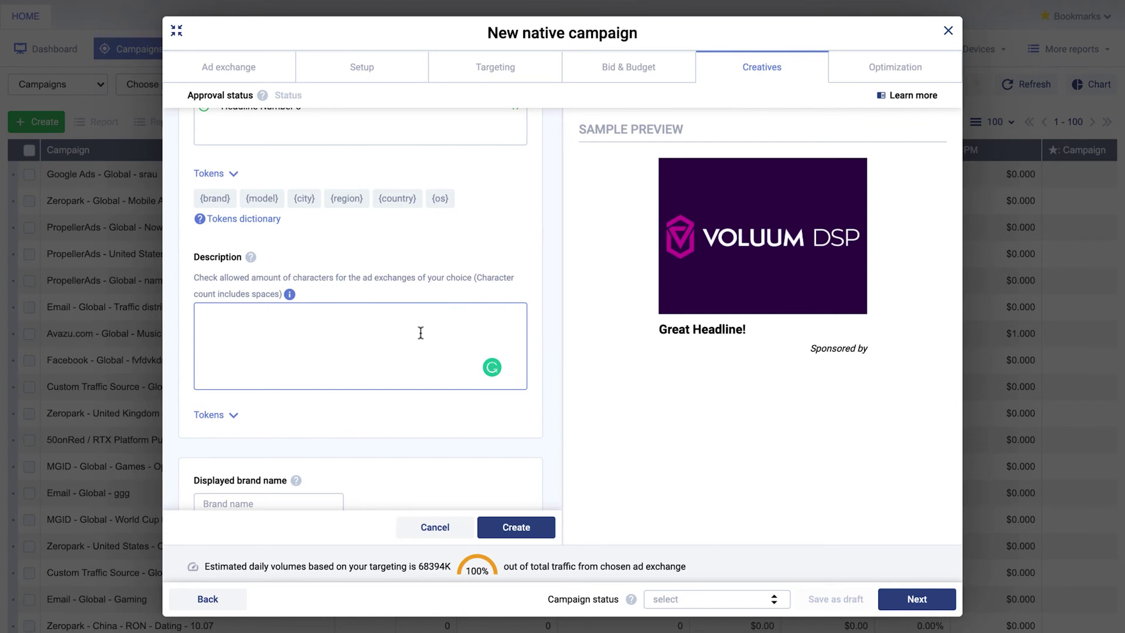
pyautogui.write('Description of my ad')
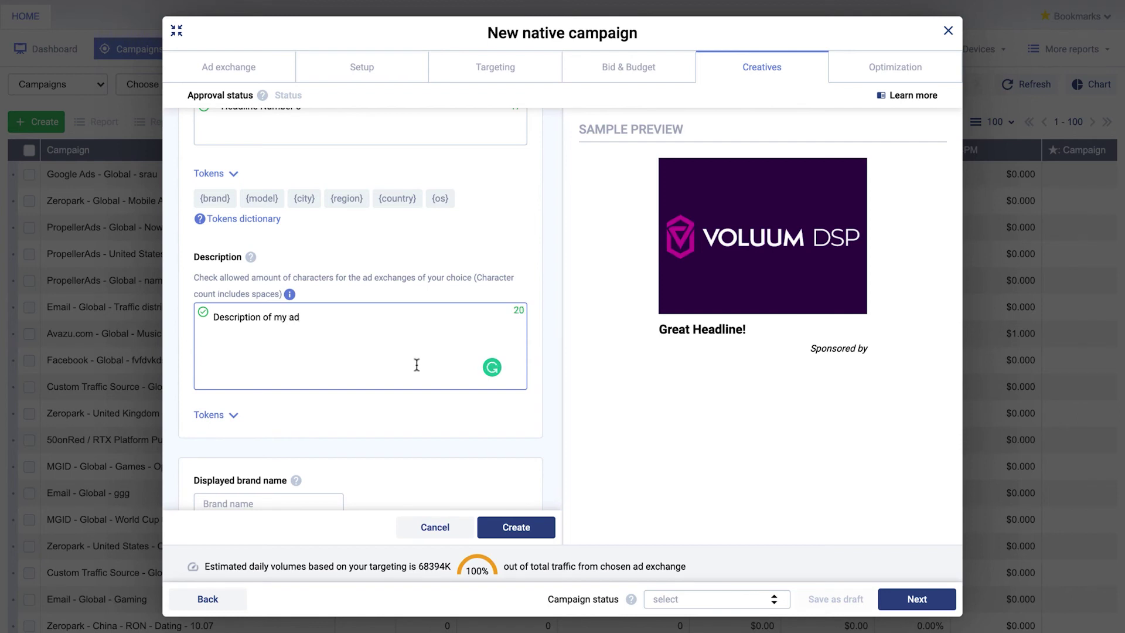
pyautogui.click(232, 416)
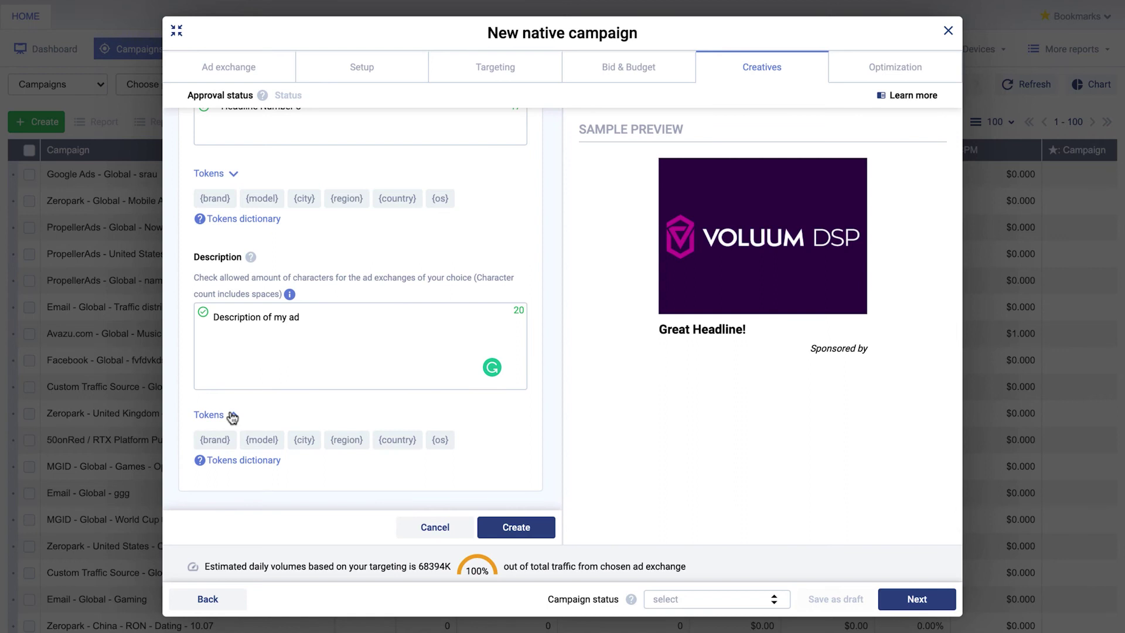
pyautogui.click(233, 416)
pyautogui.scroll(-5, 541, 423)
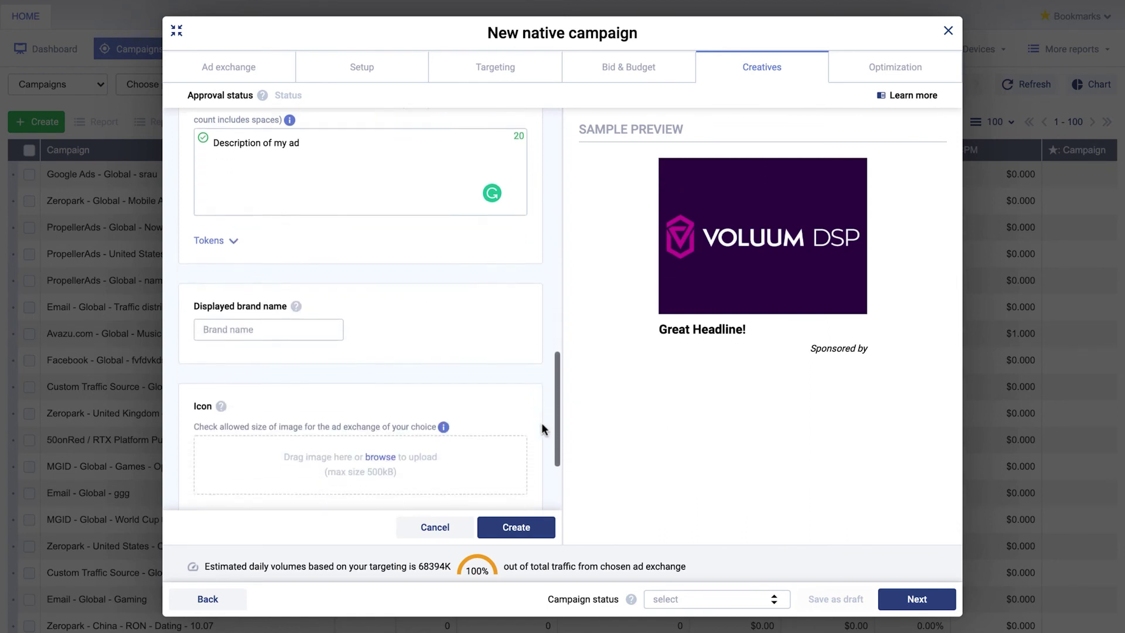
# Step: Set the displayed brand name to 'Voluum DSP' and add the Voluum DSP icon image
pyautogui.click(233, 276)
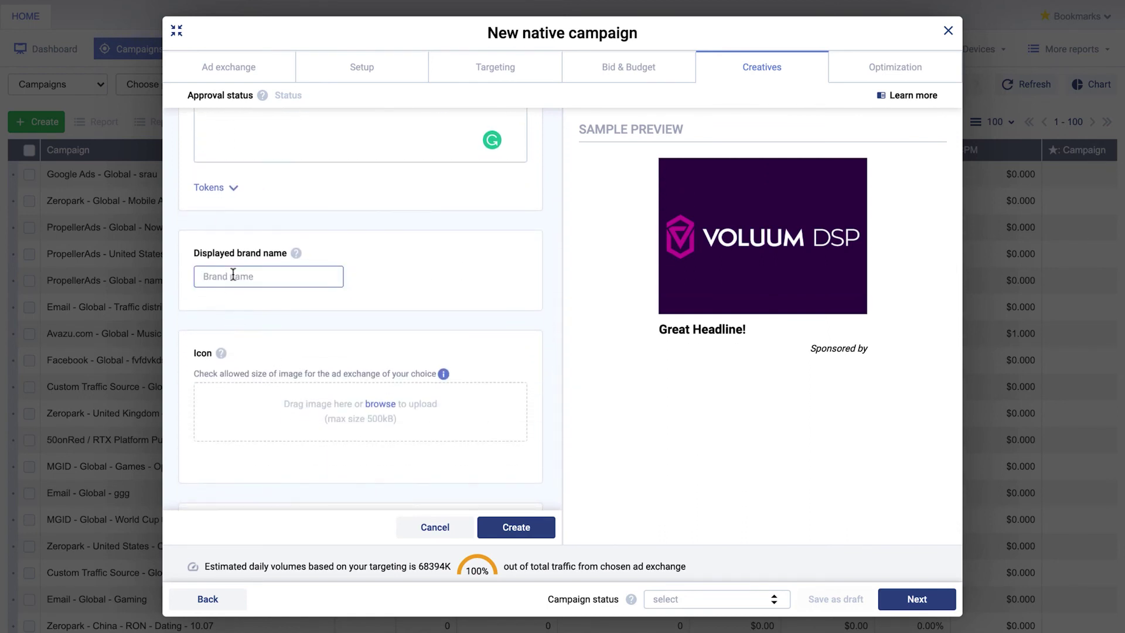
pyautogui.write('Voluum DSP')
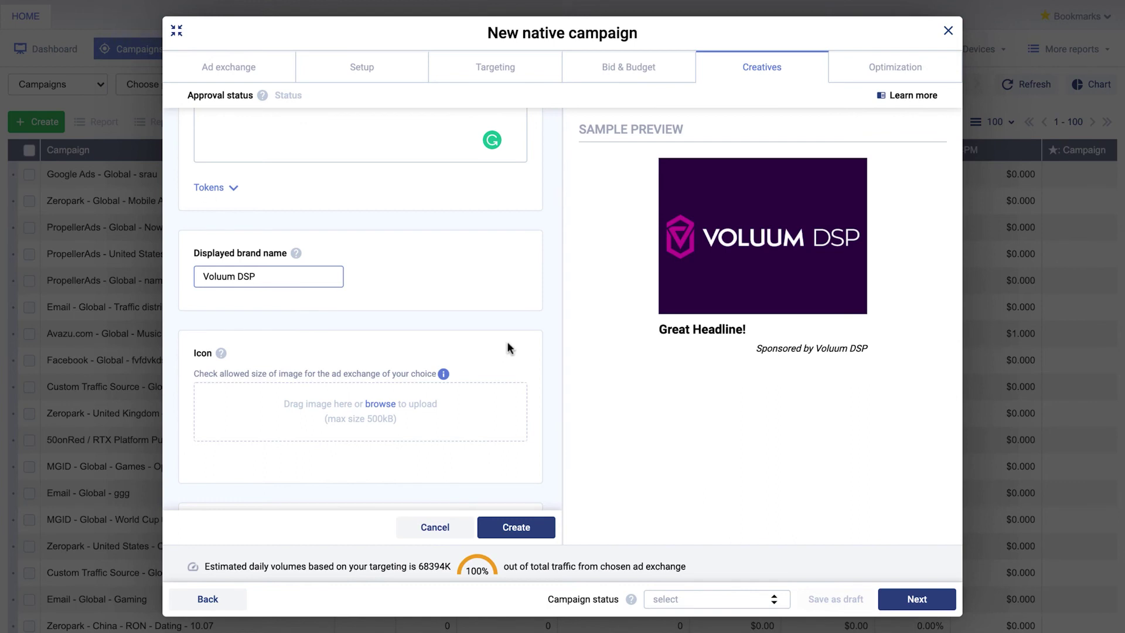
pyautogui.click(380, 403)
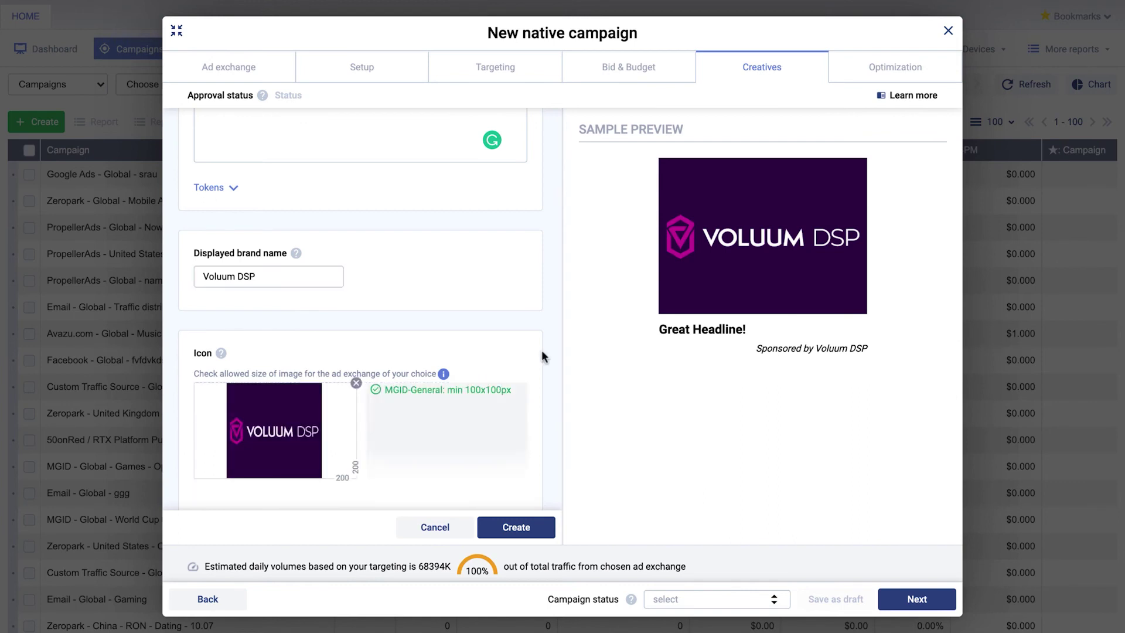
# Step: Set the CTA button text to 'Read More!' and create the three headline creatives
pyautogui.scroll(-2, 542, 352)
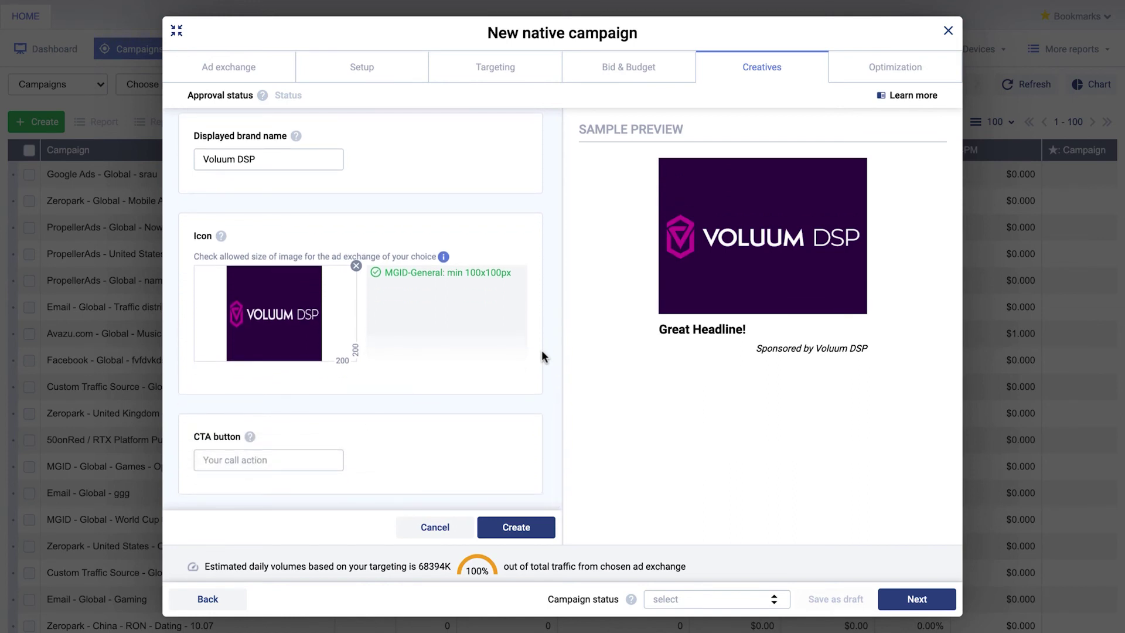
pyautogui.click(274, 460)
pyautogui.write('R')
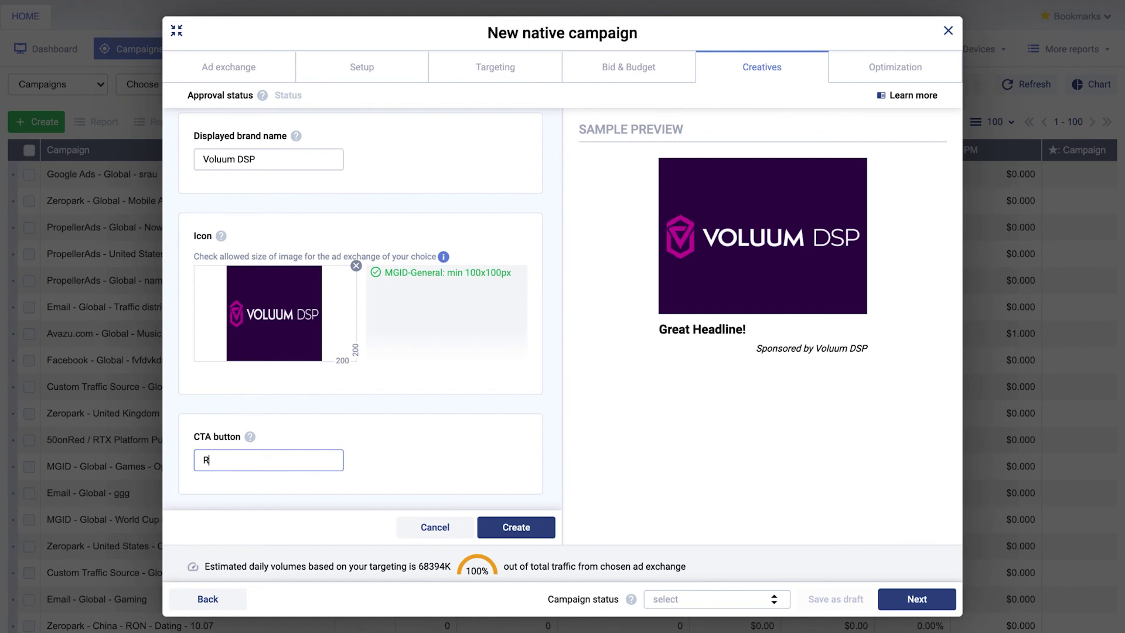
pyautogui.write('ead More!')
pyautogui.click(497, 455)
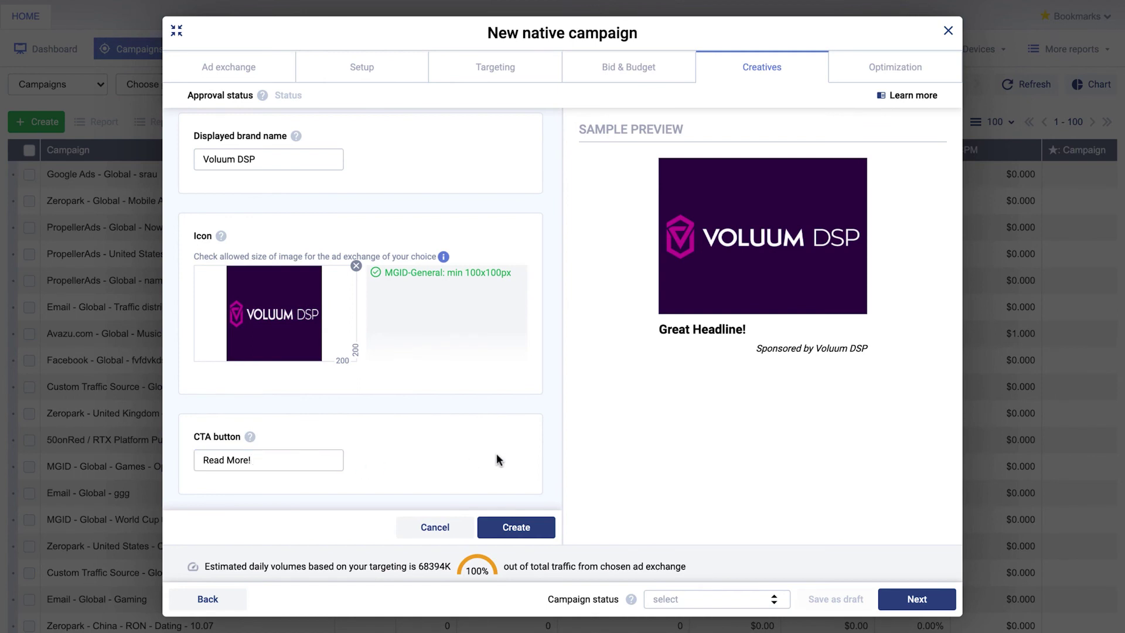
pyautogui.click(549, 531)
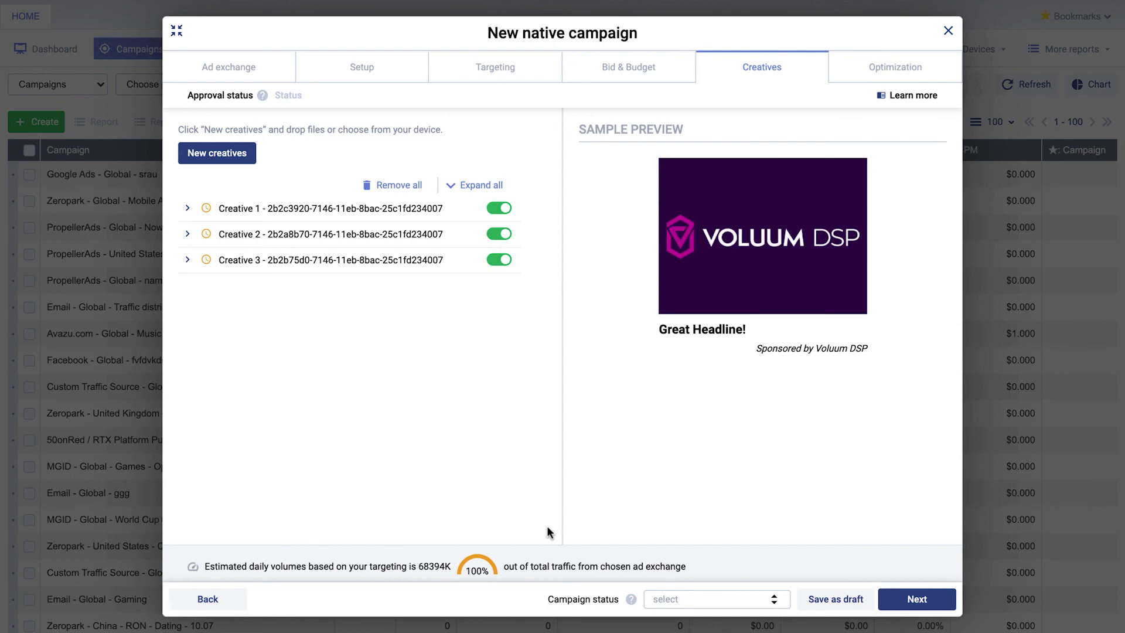
# Step: Go to the Optimization step and leave auto-optimization switched off
pyautogui.click(937, 603)
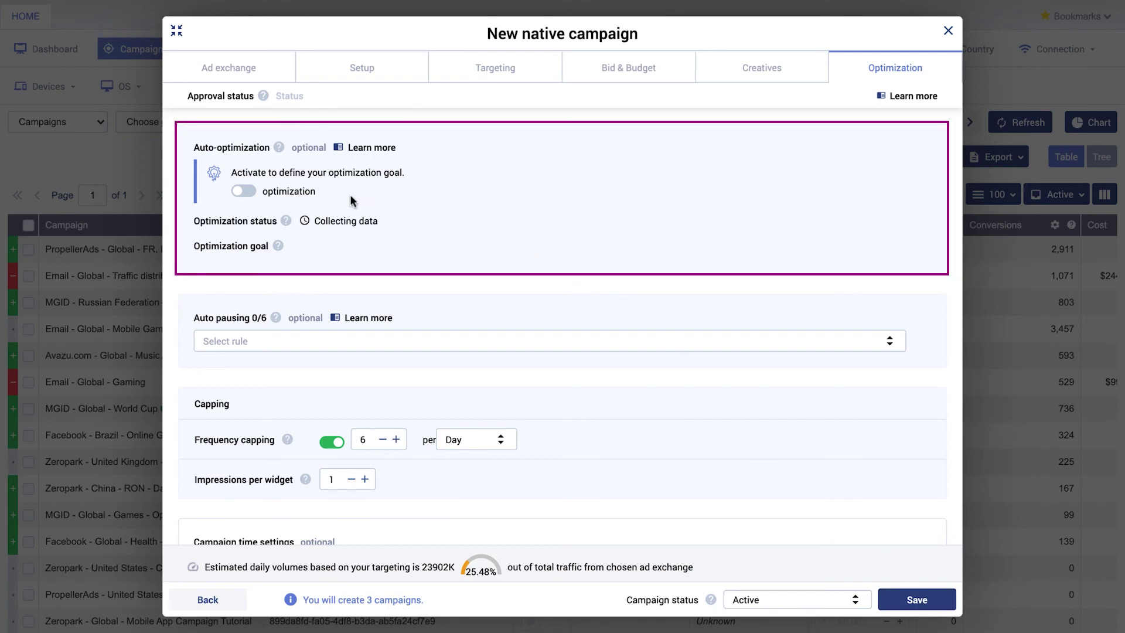
pyautogui.click(252, 198)
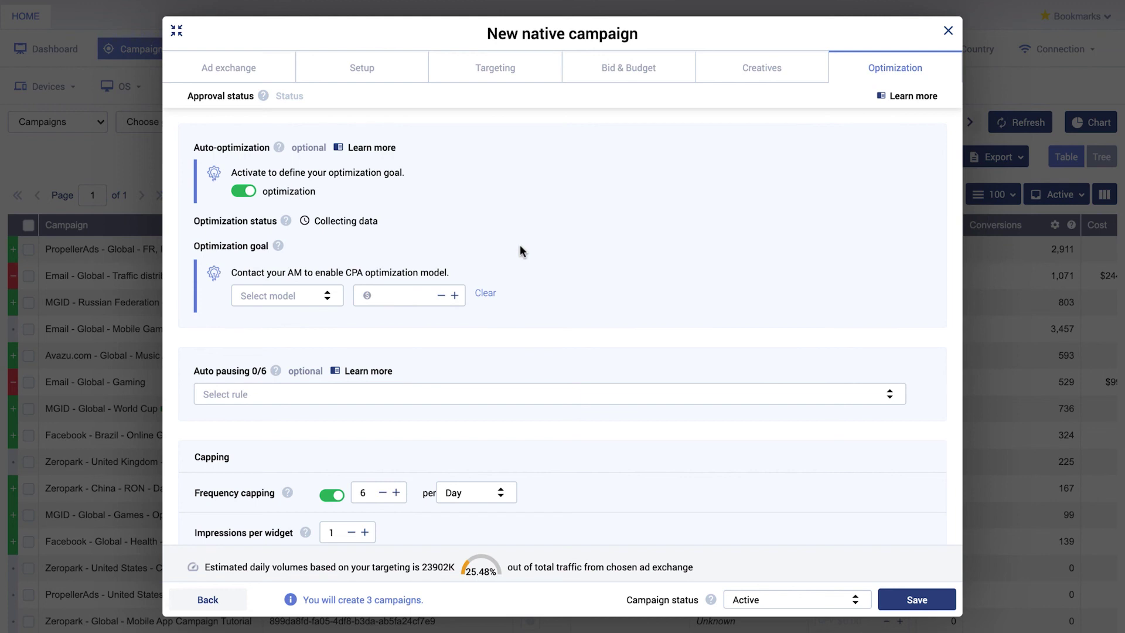
pyautogui.click(244, 191)
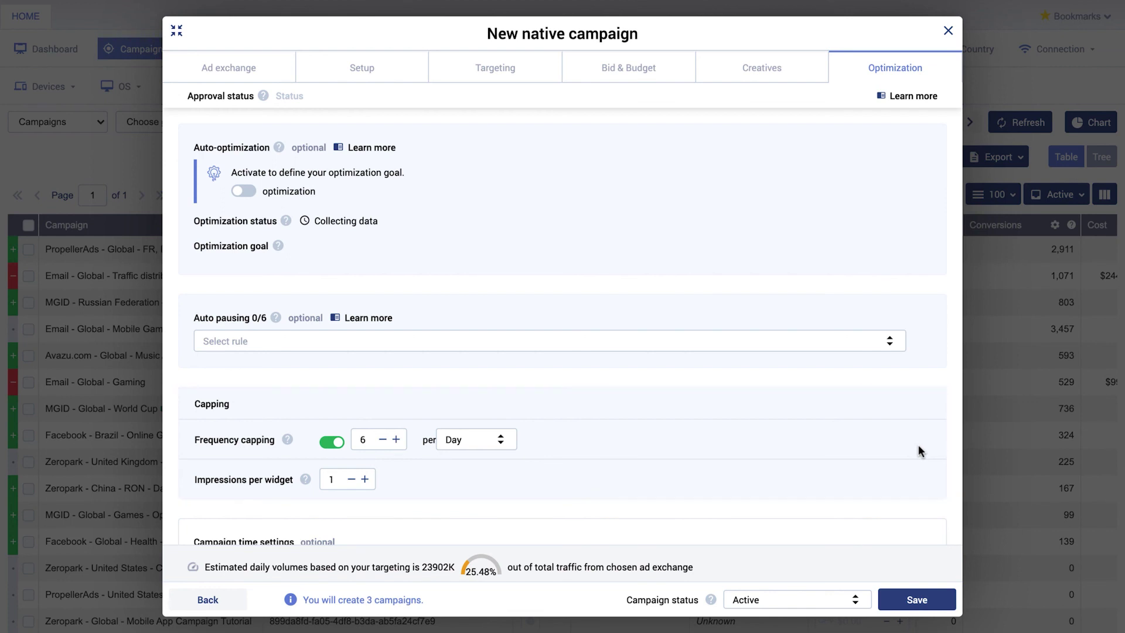
# Step: Review the time settings (always running, Eastern Time) and save the campaign
pyautogui.scroll(-4, 918, 448)
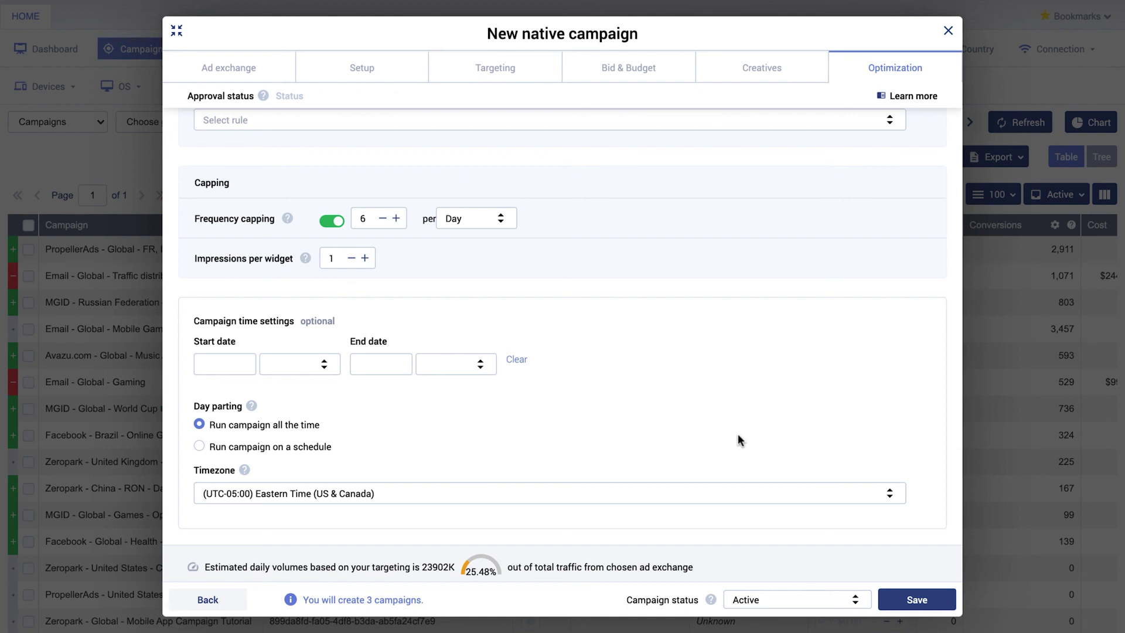
pyautogui.click(947, 610)
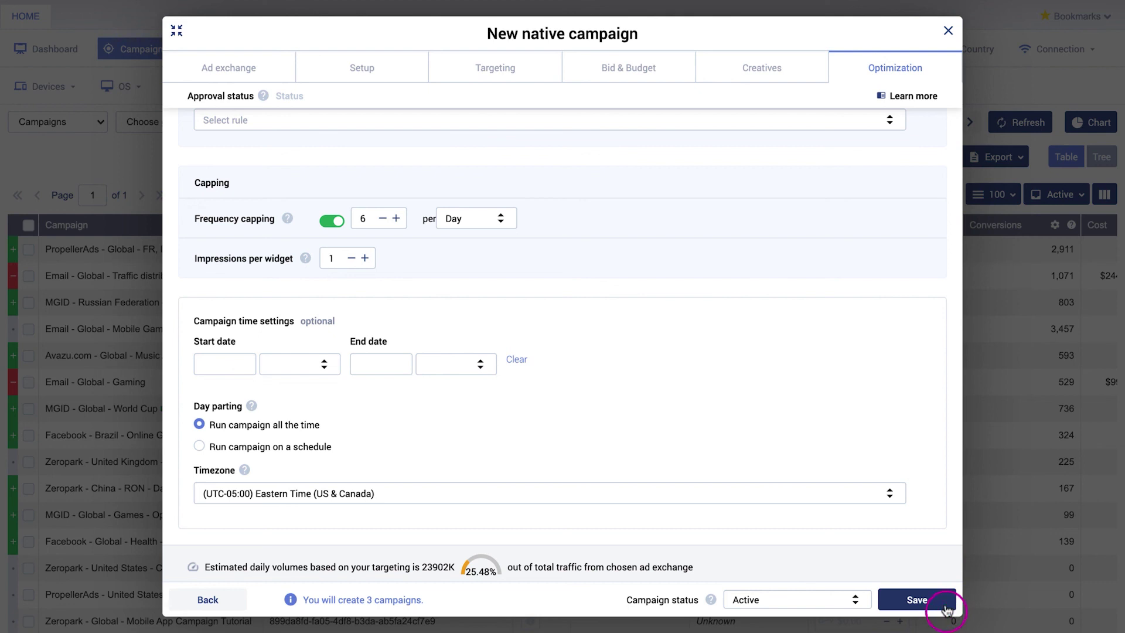